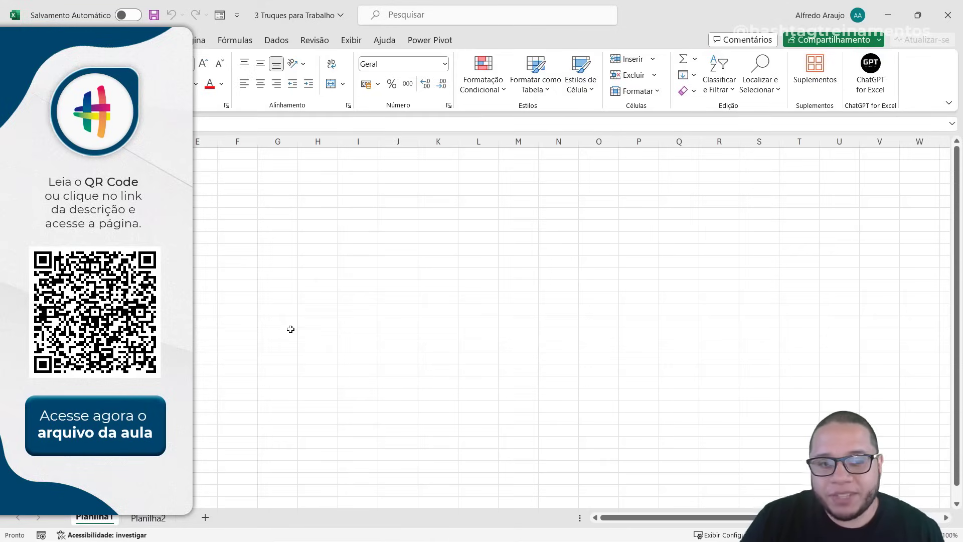
# - Check the long URL in Planilha2 cell A1, then return to Planilha1 and bring up Doc.pdf
pyautogui.click(146, 518)
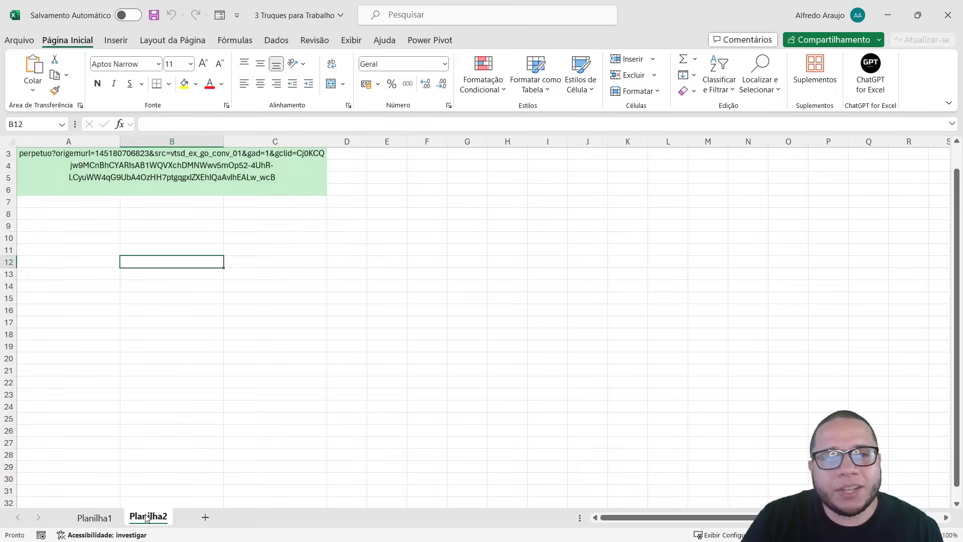
pyautogui.click(43, 189)
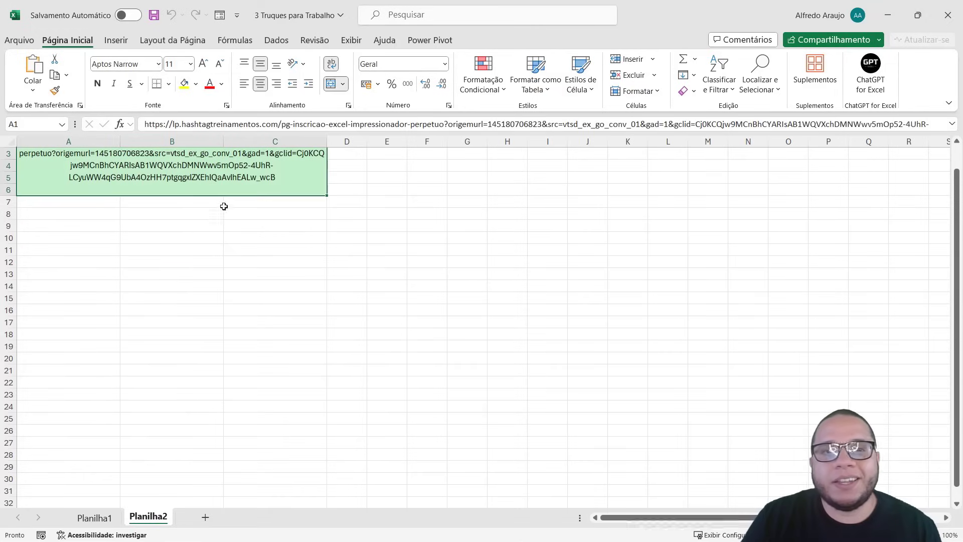
pyautogui.click(94, 517)
pyautogui.hotkey('alt', 'Tab')
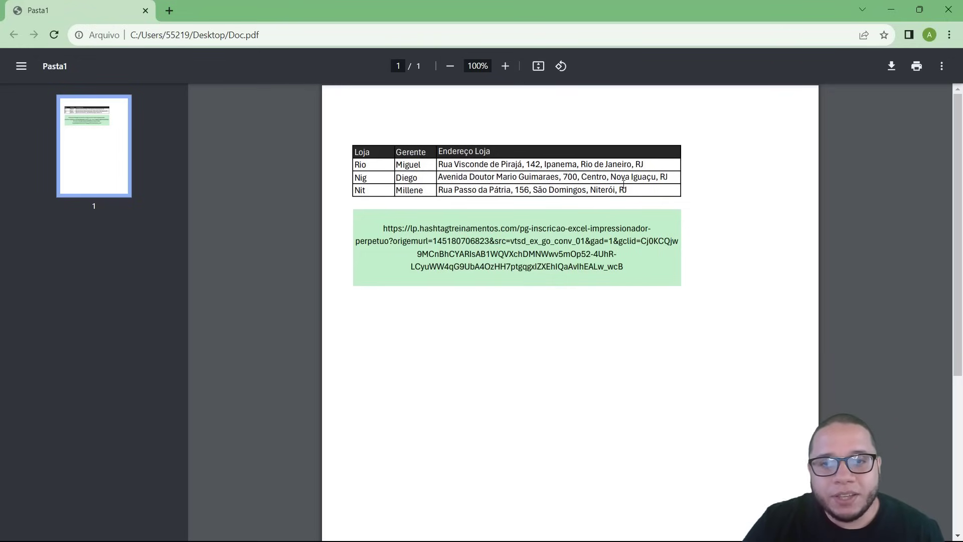
# - Copy the stores and managers table text from Doc.pdf and return to Excel's Planilha1
pyautogui.moveTo(623, 184)
pyautogui.mouseDown()
pyautogui.moveTo(327, 155)
pyautogui.moveTo(351, 144)
pyautogui.mouseUp()
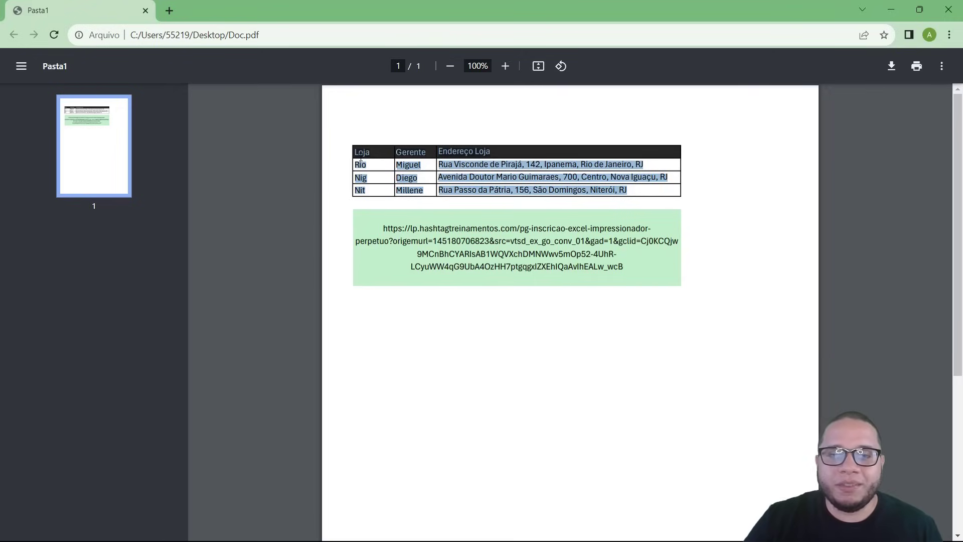
pyautogui.hotkey('alt', 'Tab')
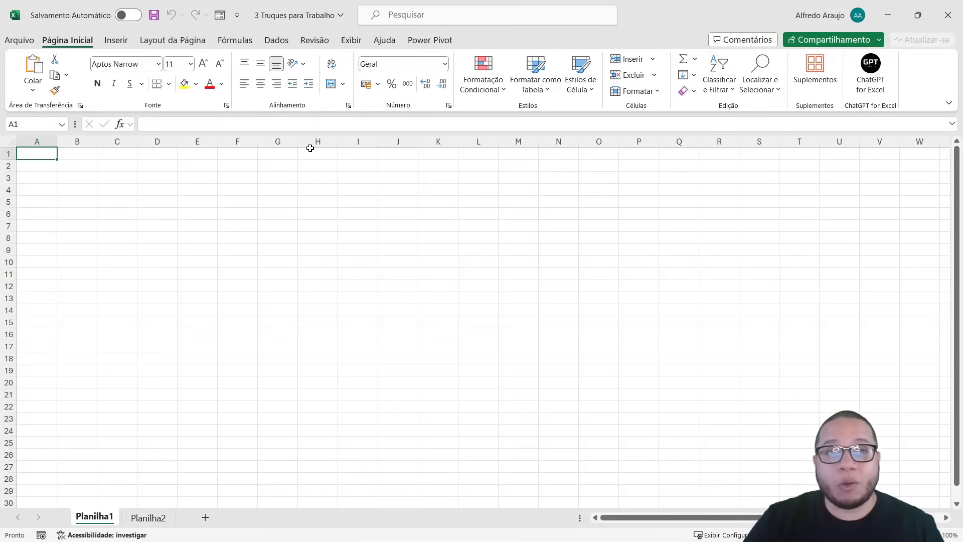
pyautogui.write('Loja Gerente Endereço Loja Rio Miguel Rua Visconde de Pirajá, 142, Ipanema, Rio de Janeiro, RJ Nig Diego Avenida Doutor Mario Guimaraes, 700, Centro, Nova Iguaçu, RJ Nit Millene Rua Passo da Pátria, 156, São Domingos, Niterói, RJ')
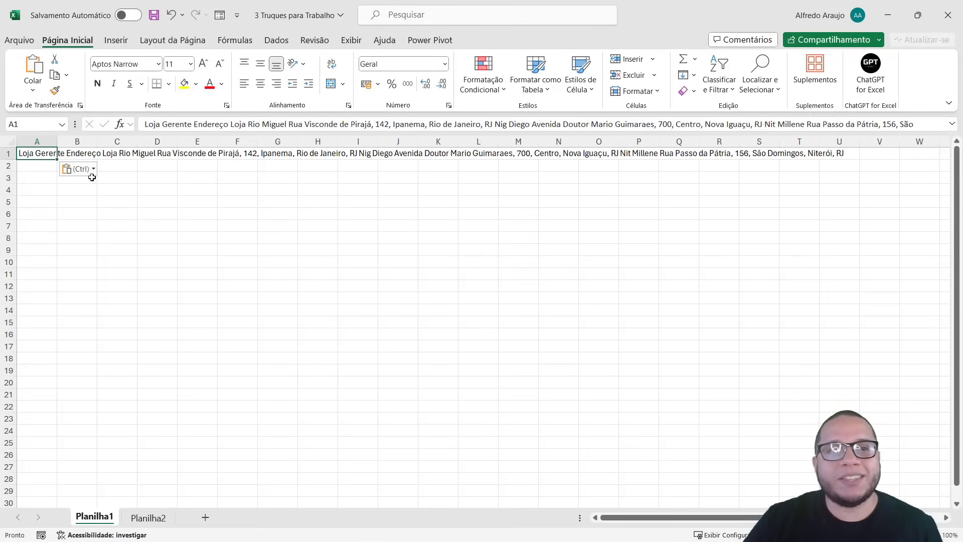
pyautogui.hotkey('ctrl', 'z')
pyautogui.rightClick(45, 153)
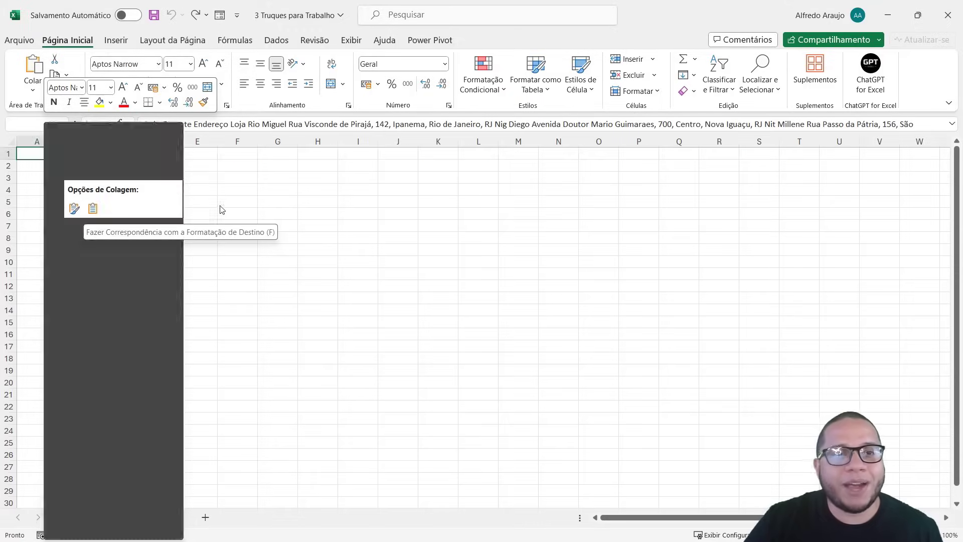
pyautogui.press('Escape')
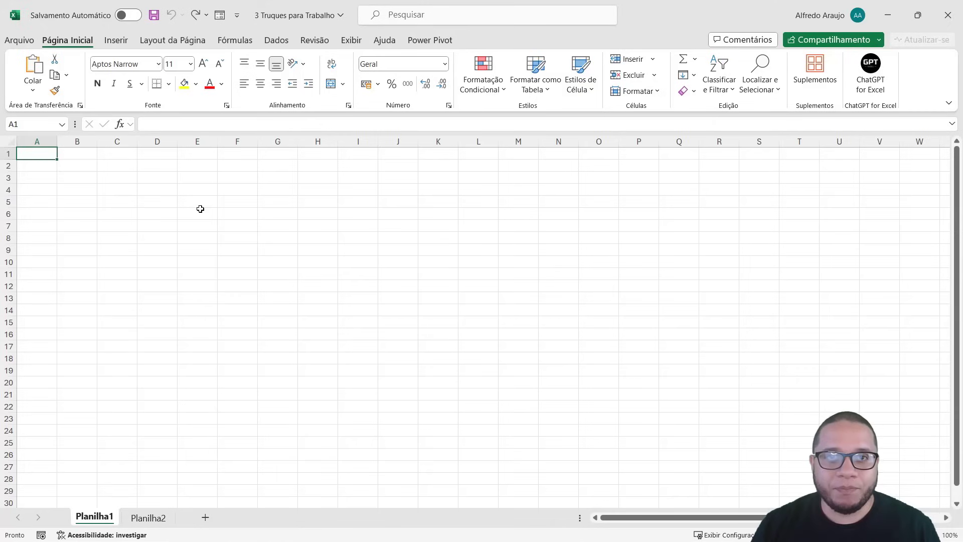
# - Start a Dados > Obter Dados > De Arquivo > De PDF import
pyautogui.click(276, 40)
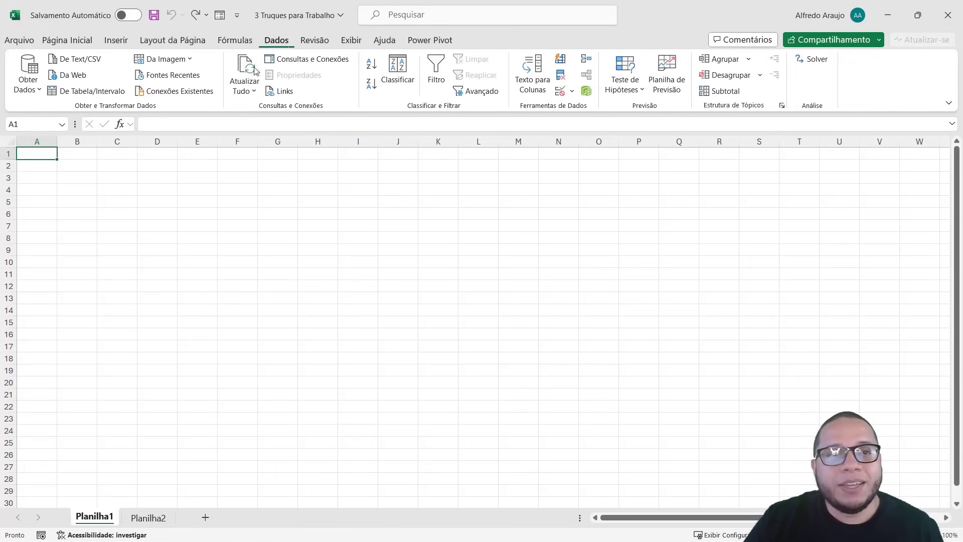
pyautogui.click(40, 91)
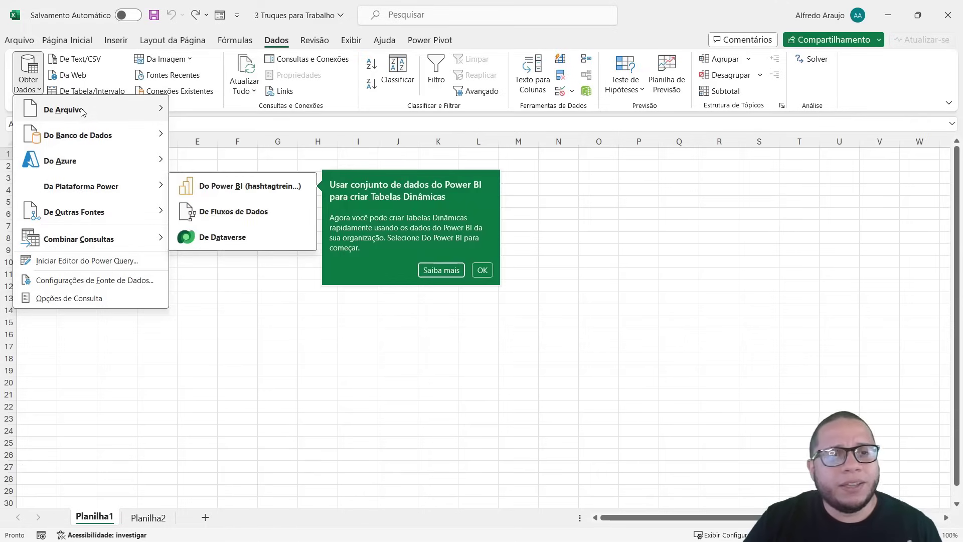
pyautogui.moveTo(63, 109)
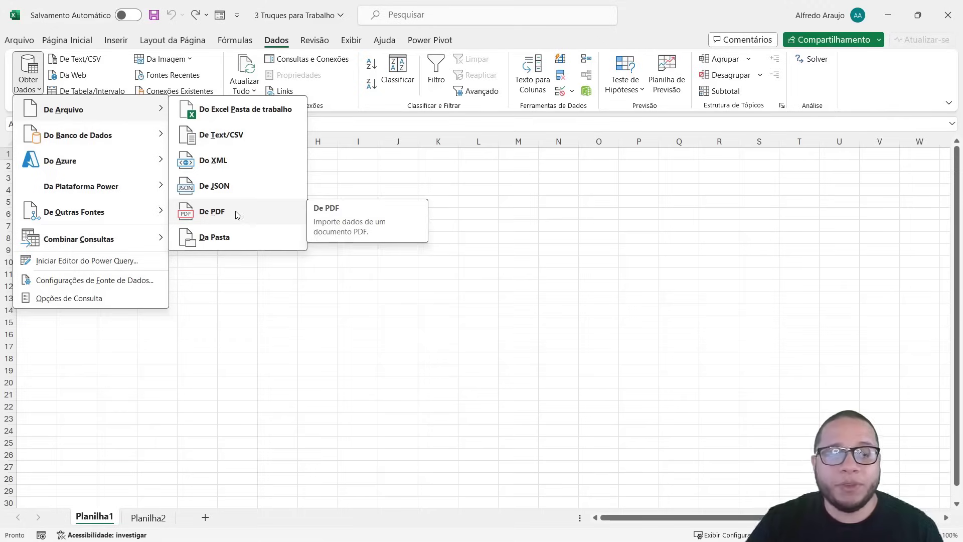
pyautogui.click(228, 211)
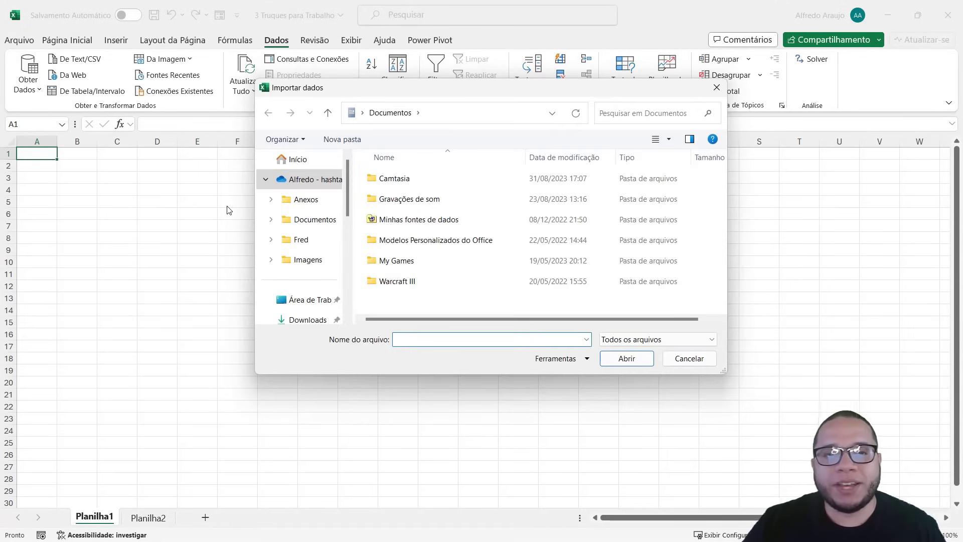
# - Import the Doc PDF from the Área de Trabalho folder as the data source
pyautogui.click(306, 300)
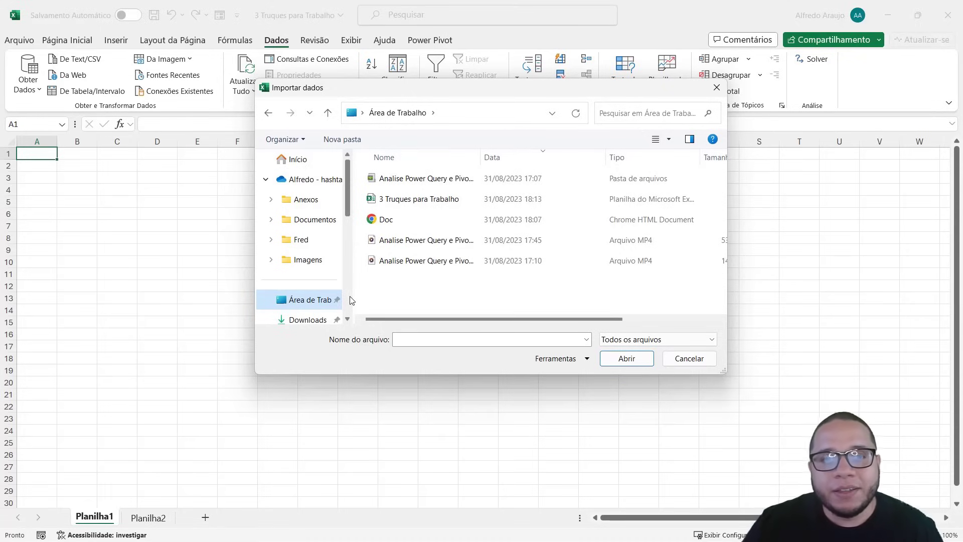
pyautogui.click(391, 221)
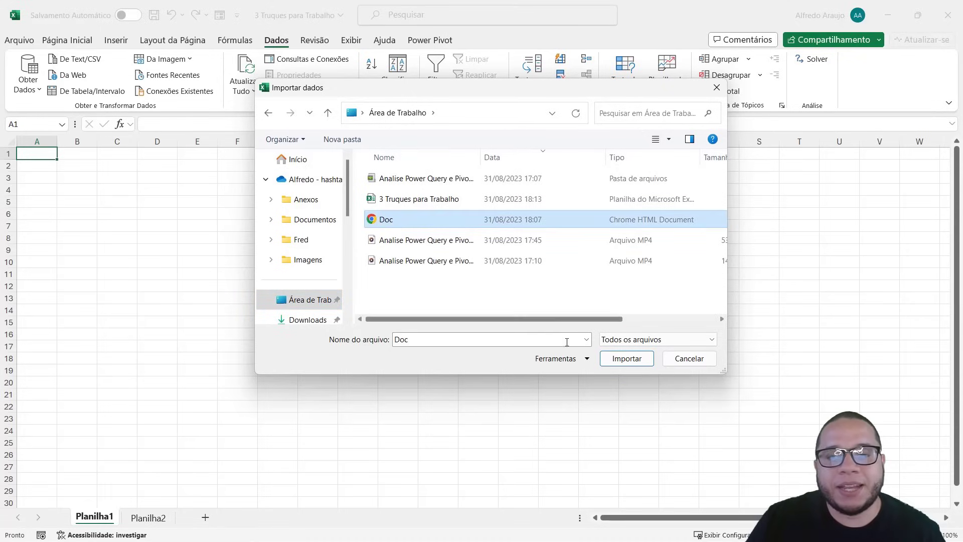
pyautogui.click(618, 361)
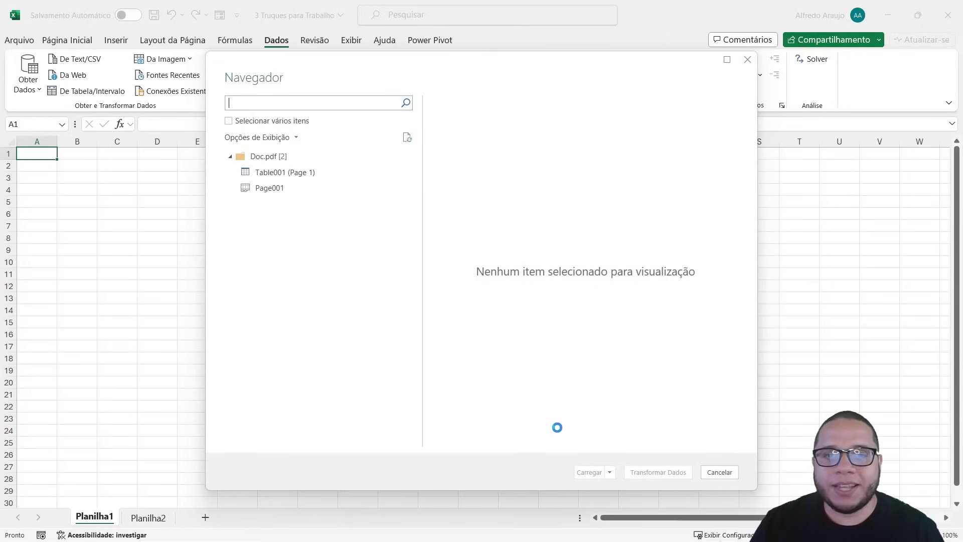
pyautogui.hotkey('alt', 'Tab')
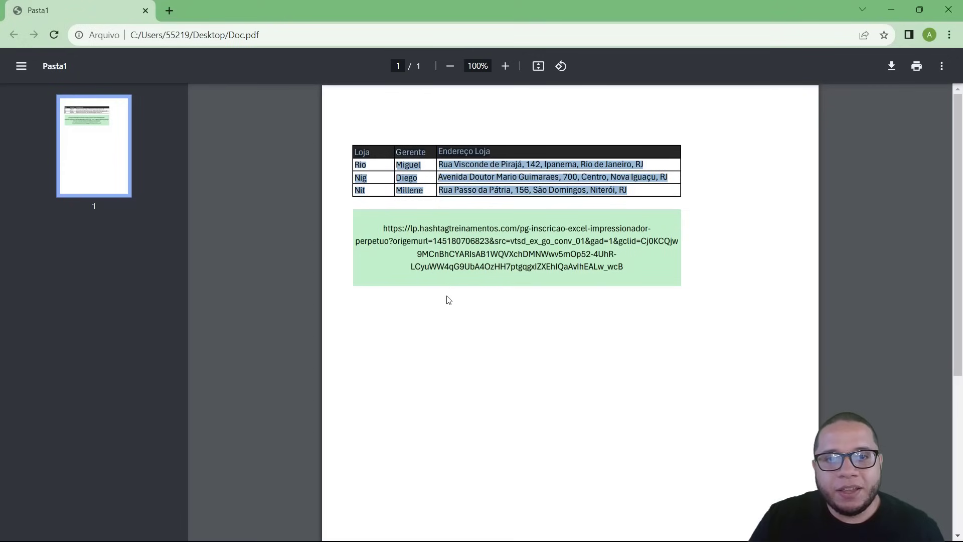
pyautogui.click(441, 267)
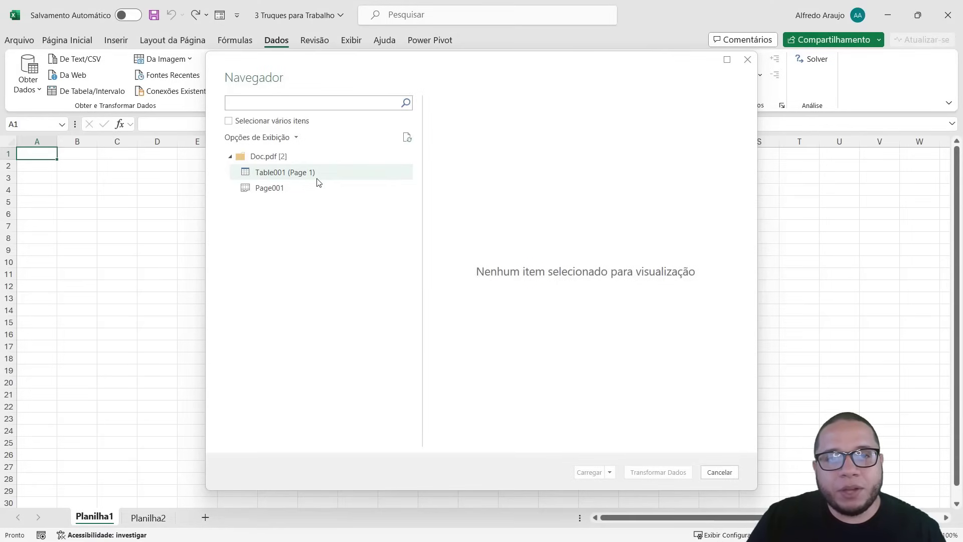
# - Compare the Table001 (Page 1) and Page001 previews, then load Table001 (Page 1) into a new sheet
pyautogui.click(316, 182)
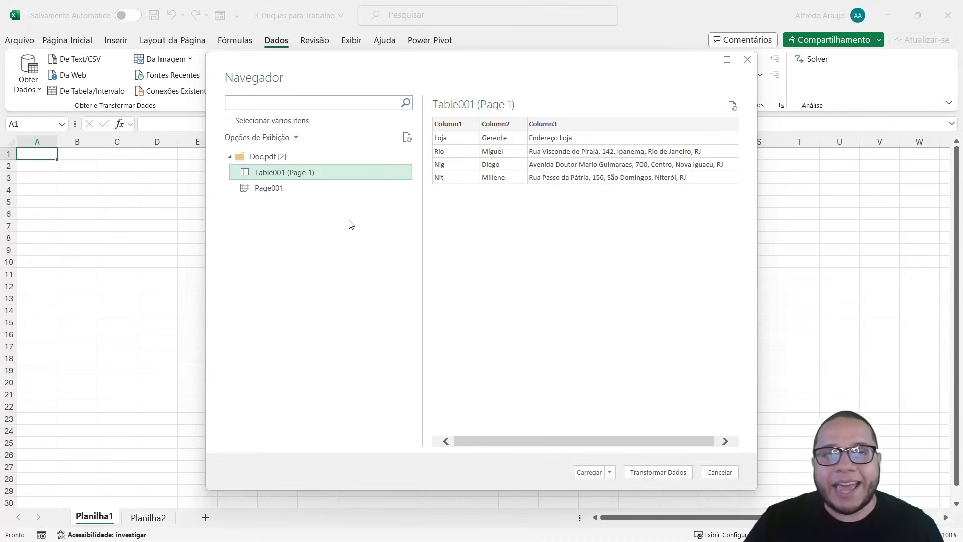
pyautogui.click(326, 190)
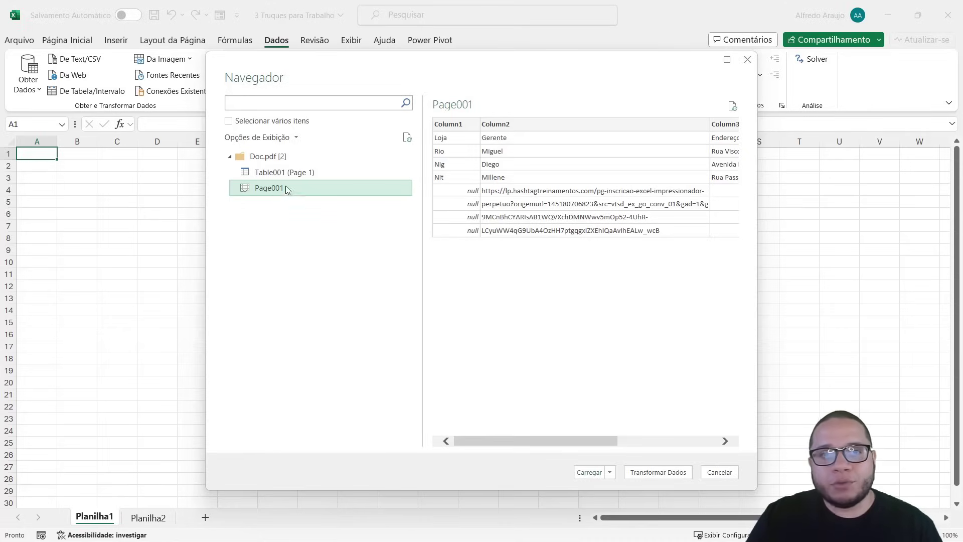
pyautogui.click(288, 172)
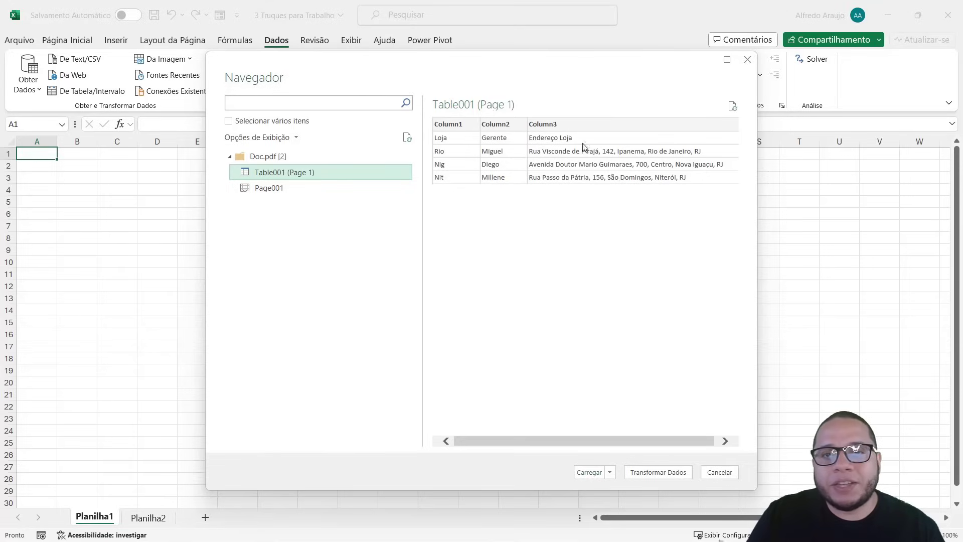
pyautogui.click(589, 472)
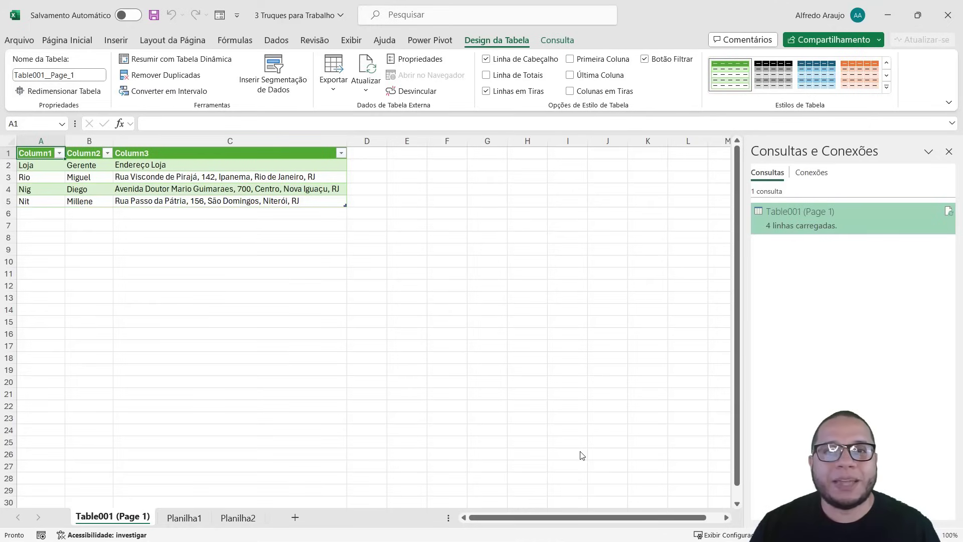
# - Copy Loja, Gerente and Endereço Loja from row 2 over the Column1–Column3 headers
pyautogui.press('Down')
pyautogui.hotkey('ctrl', 'shift', 'Right')
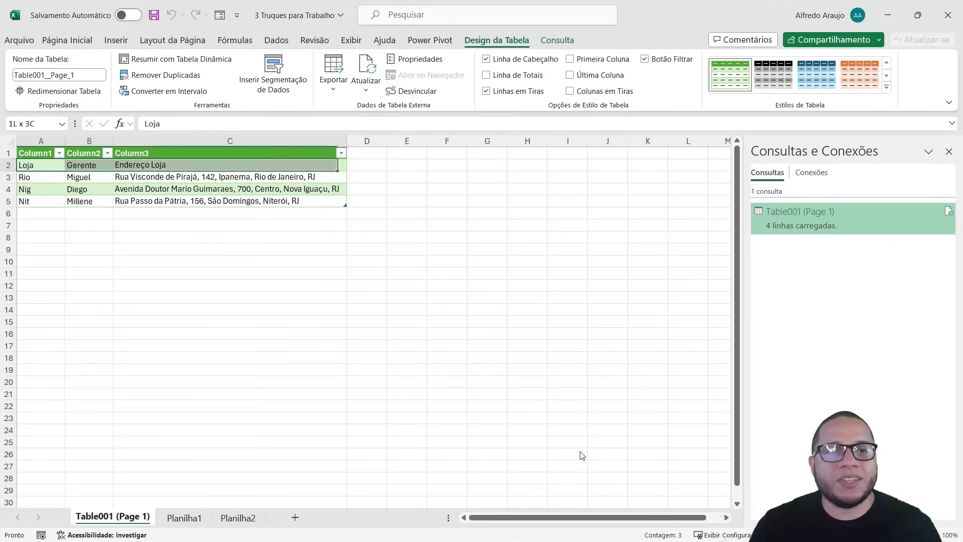
pyautogui.hotkey('ctrl', 'c')
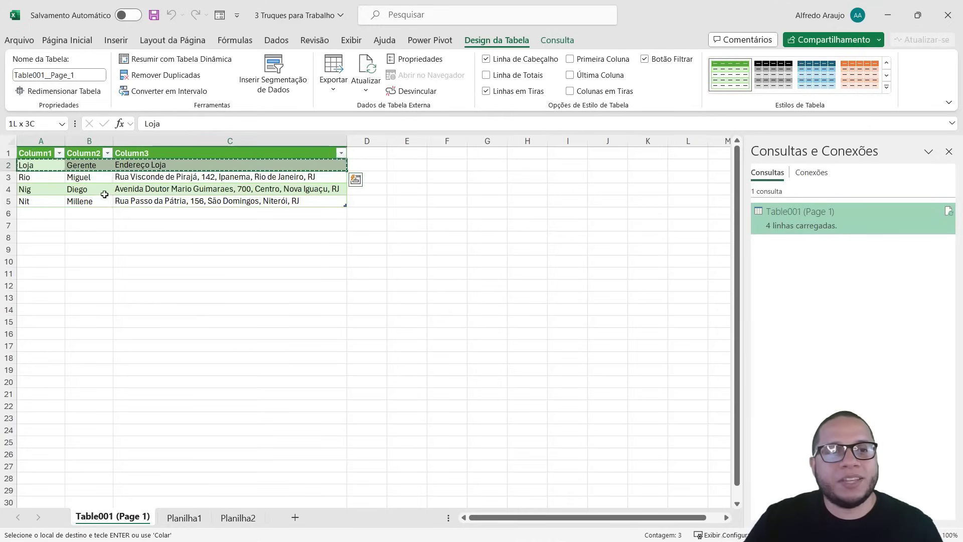
pyautogui.scroll(5, 93, 196)
pyautogui.scroll(2, 93, 197)
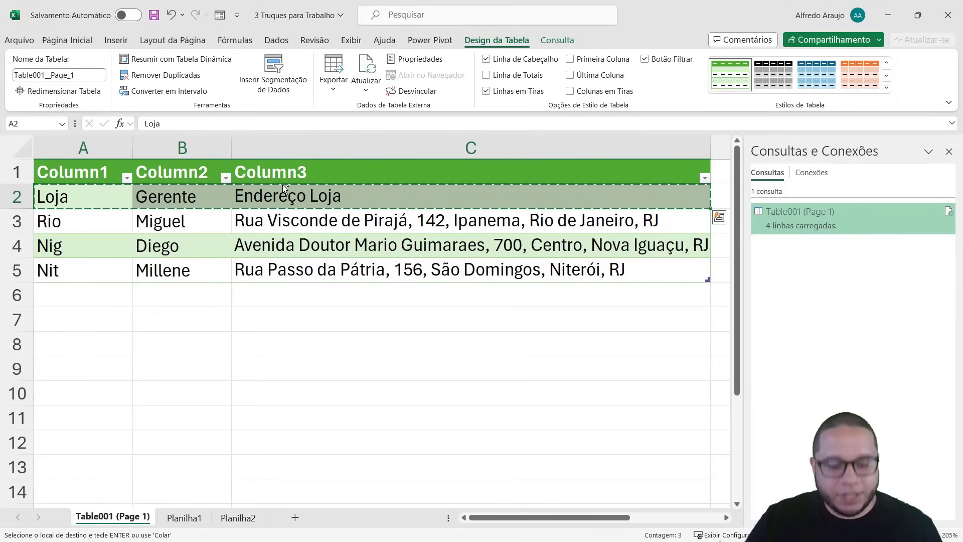
pyautogui.click(104, 173)
pyautogui.hotkey('ctrl', 'v')
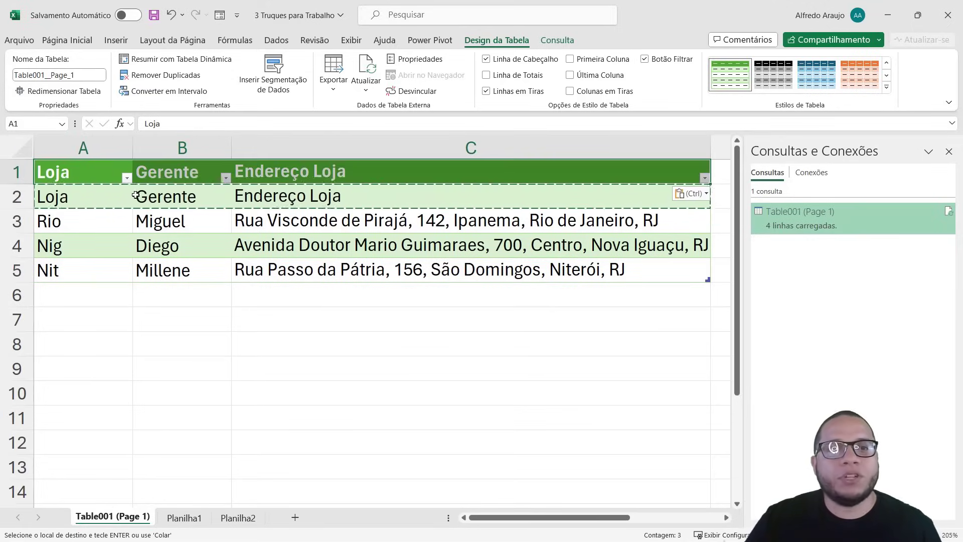
# - Delete the now-duplicate header row 2 from the store table
pyautogui.click(100, 196)
pyautogui.hotkey('shift', 'space')
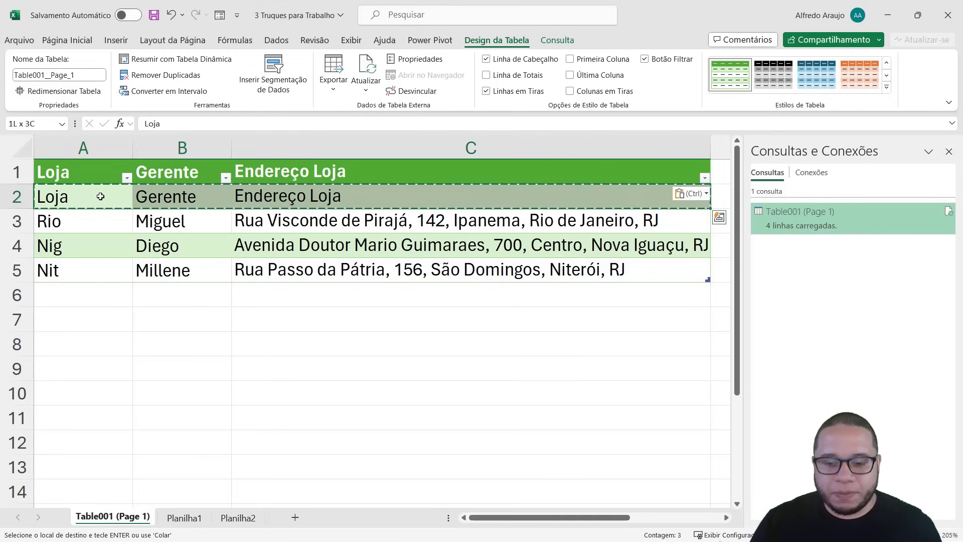
pyautogui.hotkey('ctrl', '-')
pyautogui.click(105, 219)
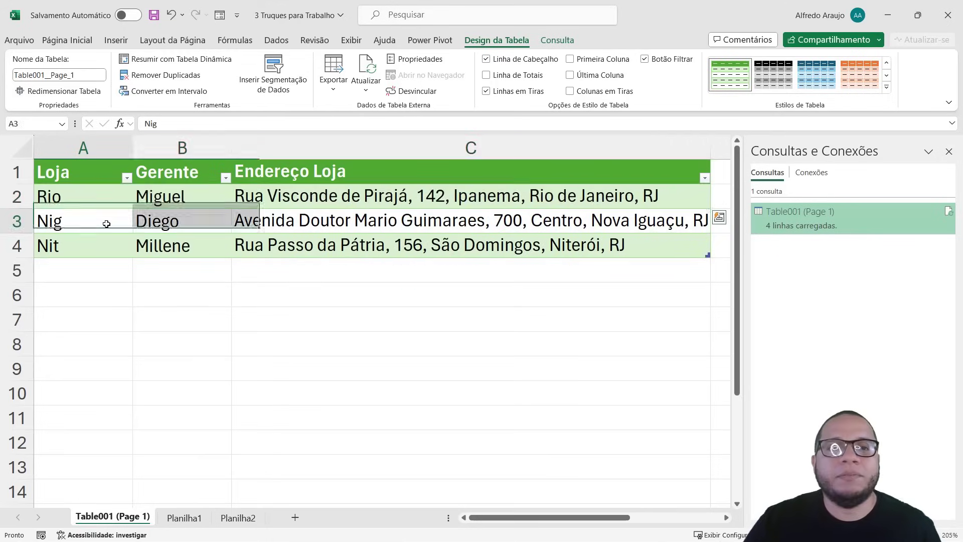
pyautogui.keyDown('ctrl'); pyautogui.scroll(-2, 143, 256); pyautogui.keyUp('ctrl')
pyautogui.keyDown('ctrl'); pyautogui.scroll(-2, 144, 256); pyautogui.keyUp('ctrl')
pyautogui.click(167, 282)
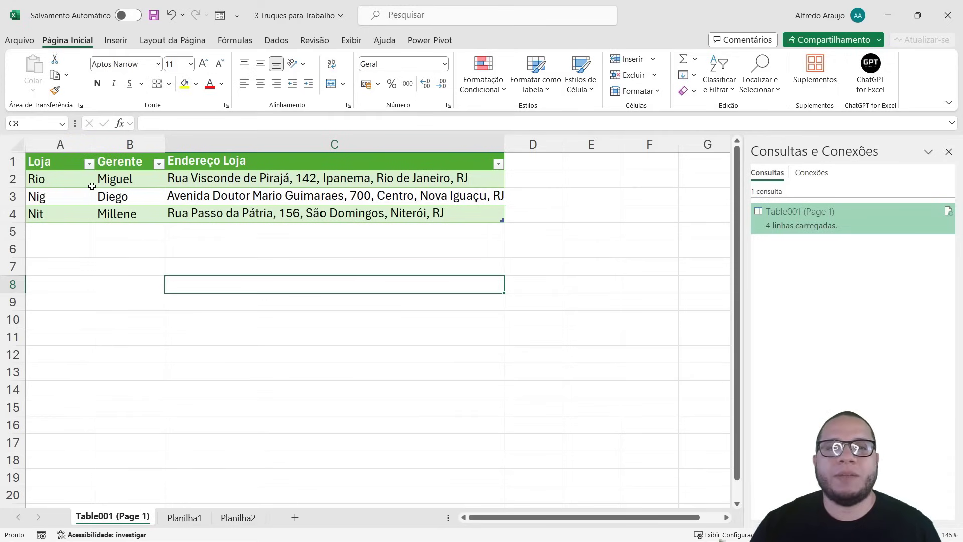
pyautogui.moveTo(186, 184); pyautogui.dragTo(189, 215)
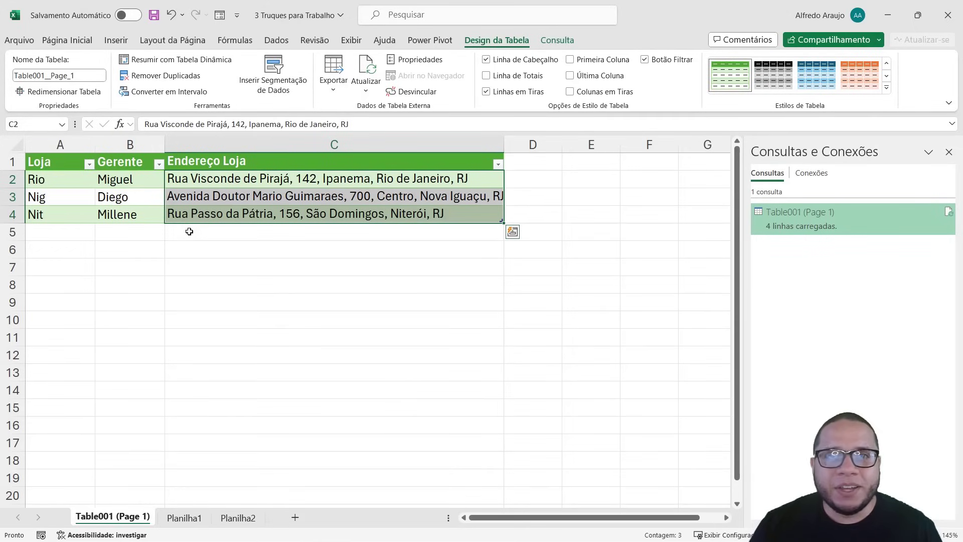
pyautogui.click(116, 41)
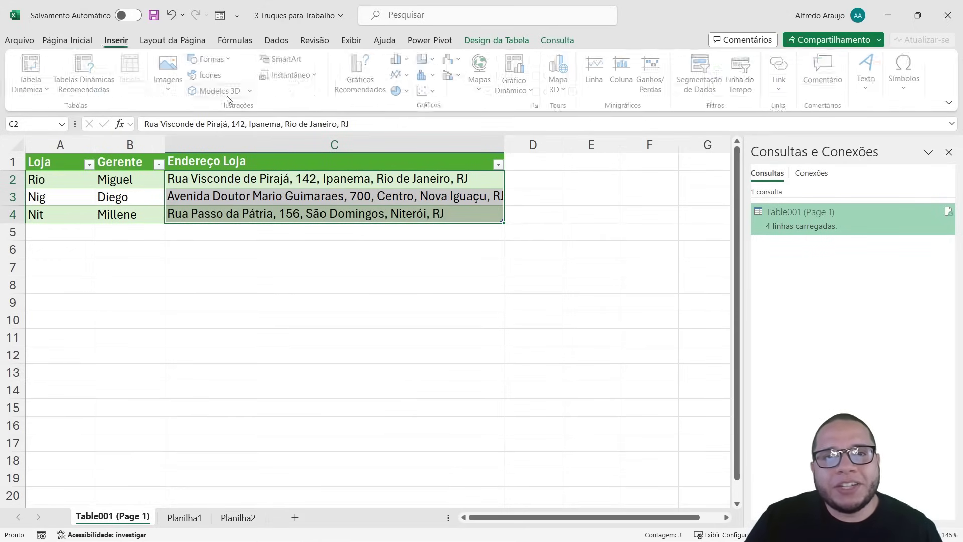
pyautogui.click(481, 78)
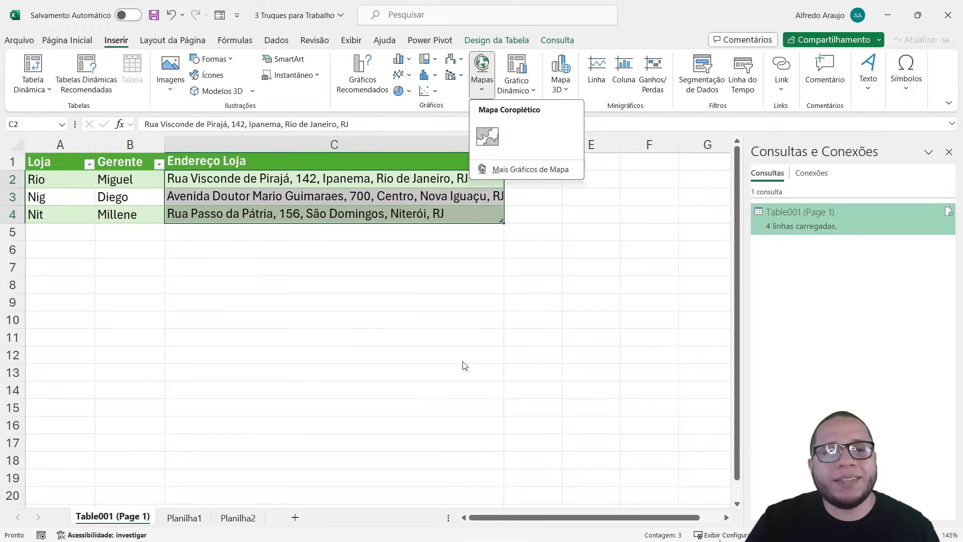
pyautogui.press('Escape')
pyautogui.click(303, 181)
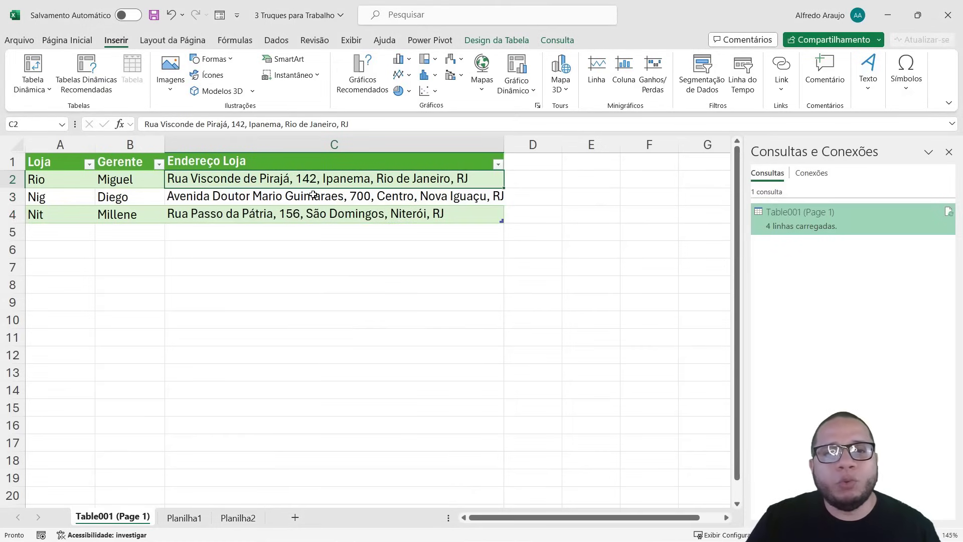
pyautogui.click(317, 199)
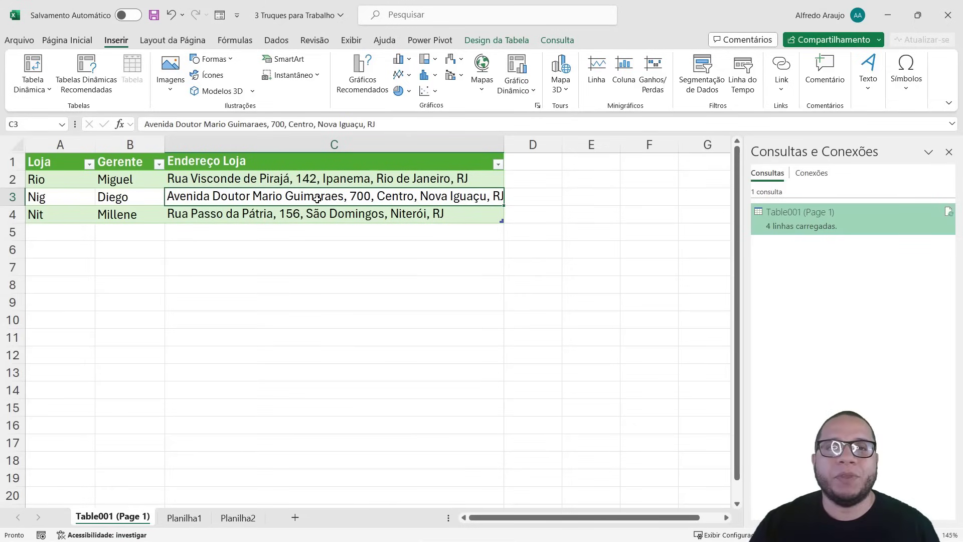
pyautogui.click(70, 40)
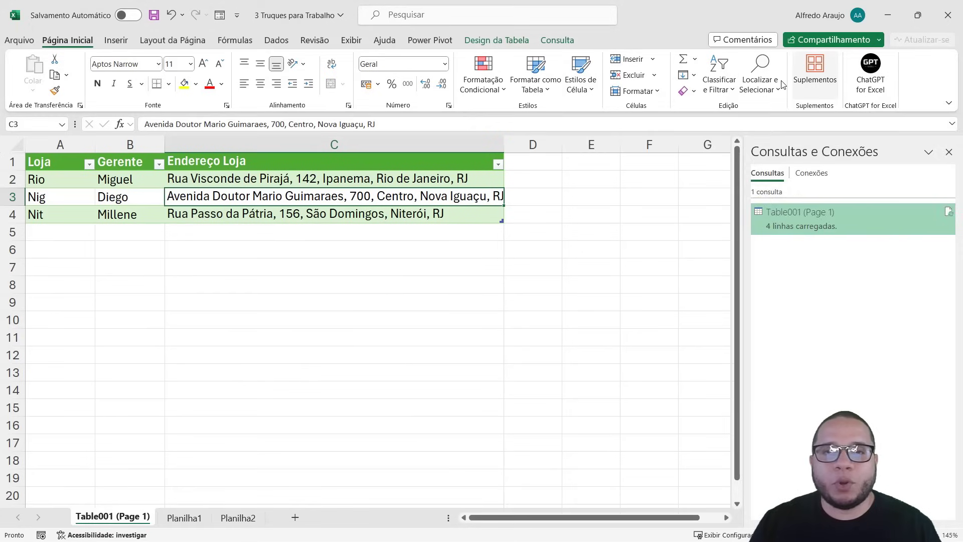
# - Search the Office add-in store for 'mapa' and open the Bing Mapas add-in details
pyautogui.click(811, 70)
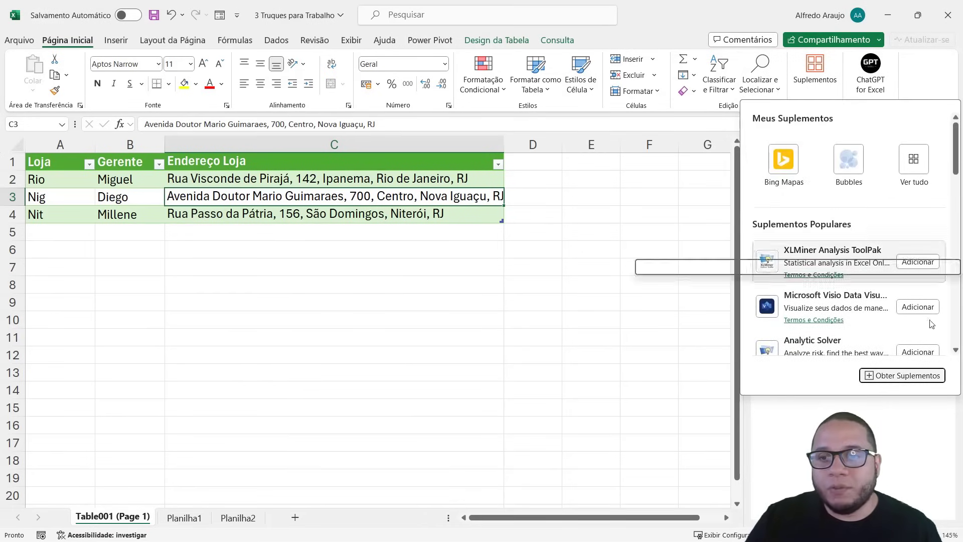
pyautogui.click(896, 377)
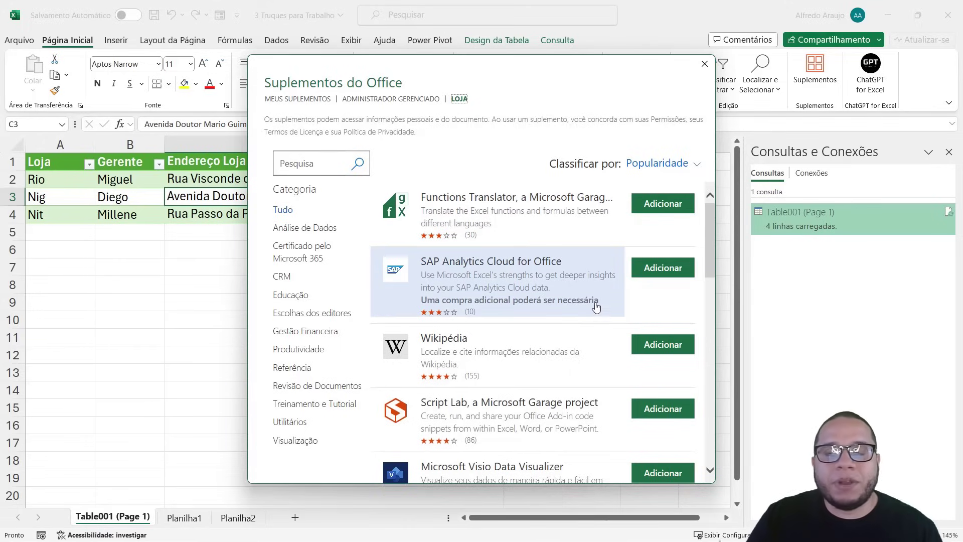
pyautogui.click(325, 164)
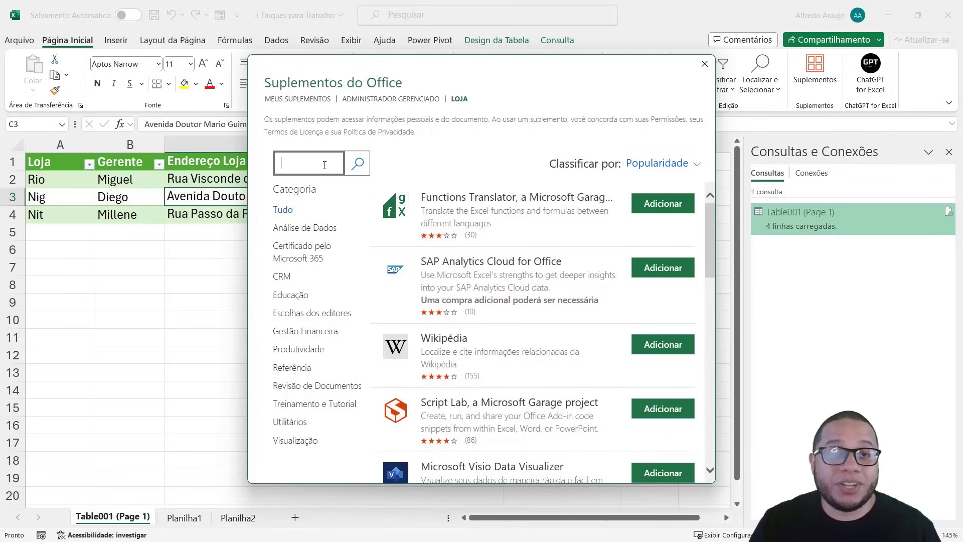
pyautogui.write('mapa')
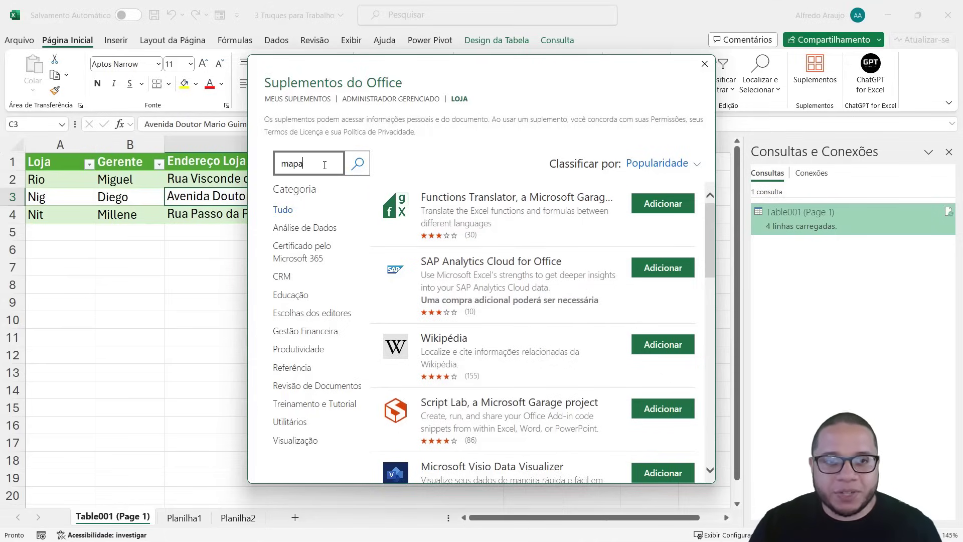
pyautogui.press('Return')
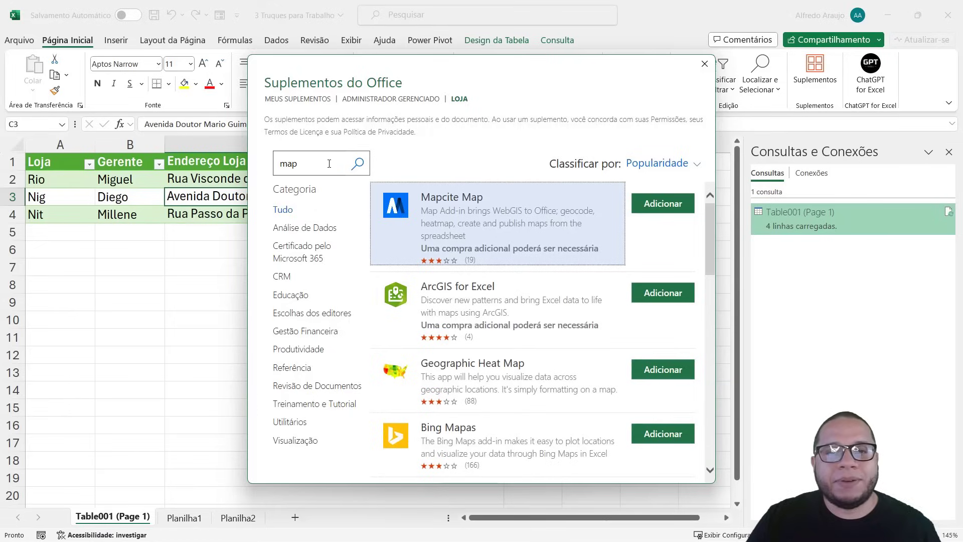
pyautogui.moveTo(531, 83); pyautogui.dragTo(512, 60)
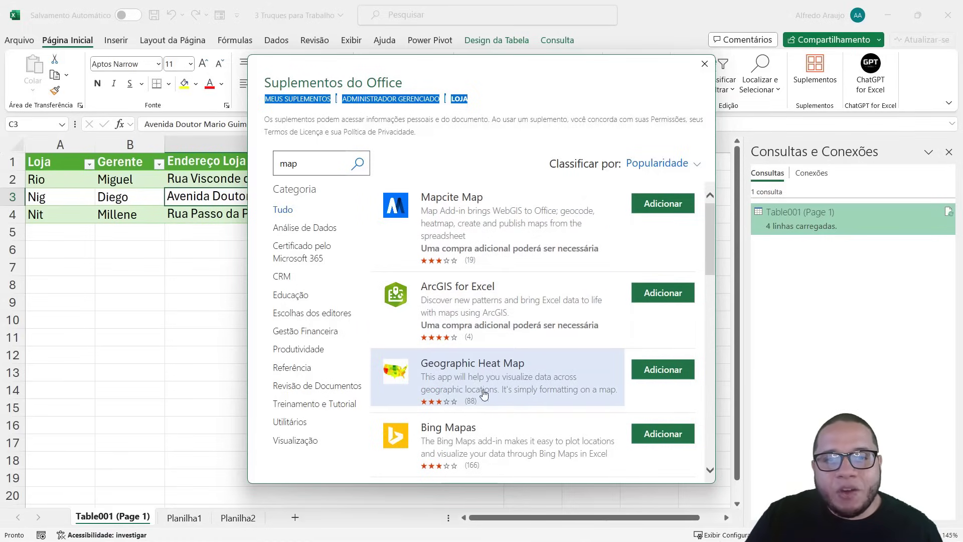
pyautogui.click(494, 457)
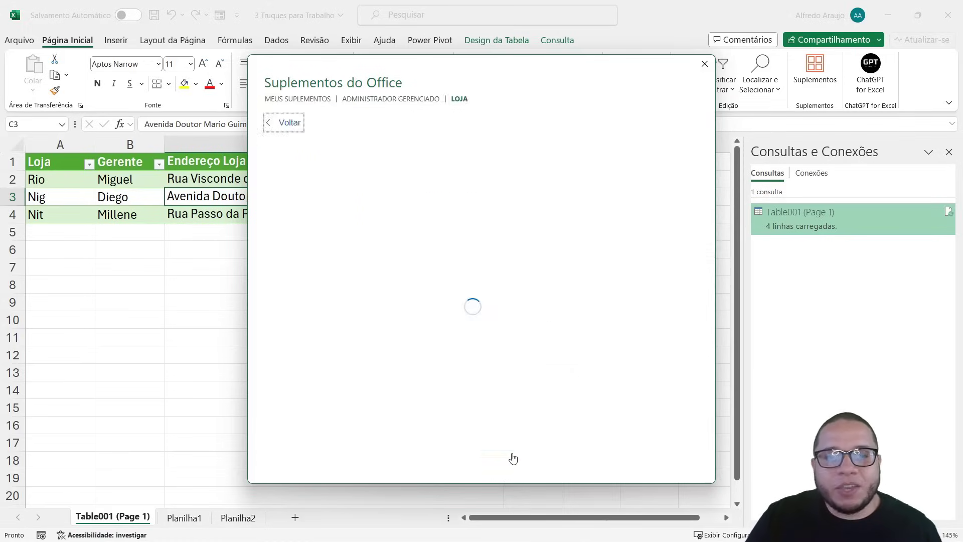
# - Add Bing Mapas and accept its terms to insert the map into the sheet
pyautogui.click(309, 215)
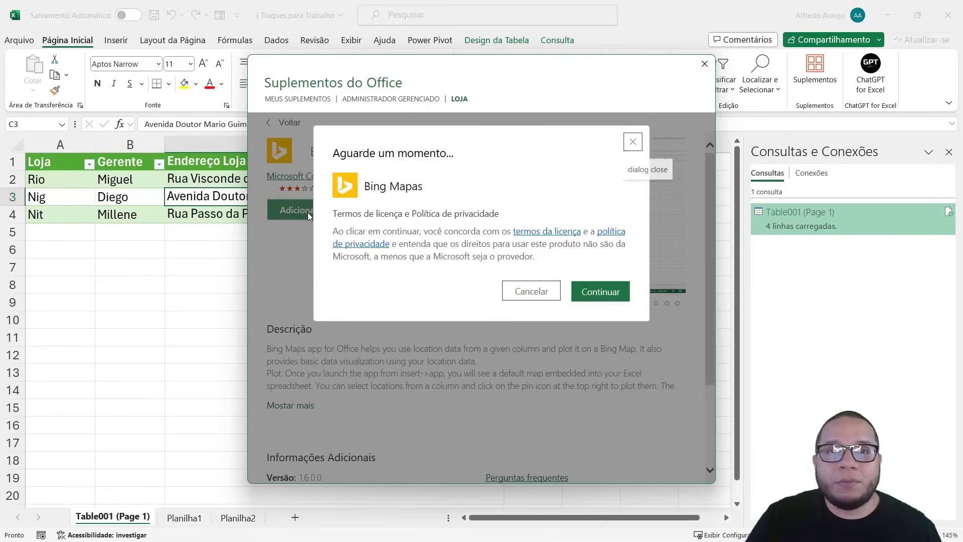
pyautogui.click(610, 300)
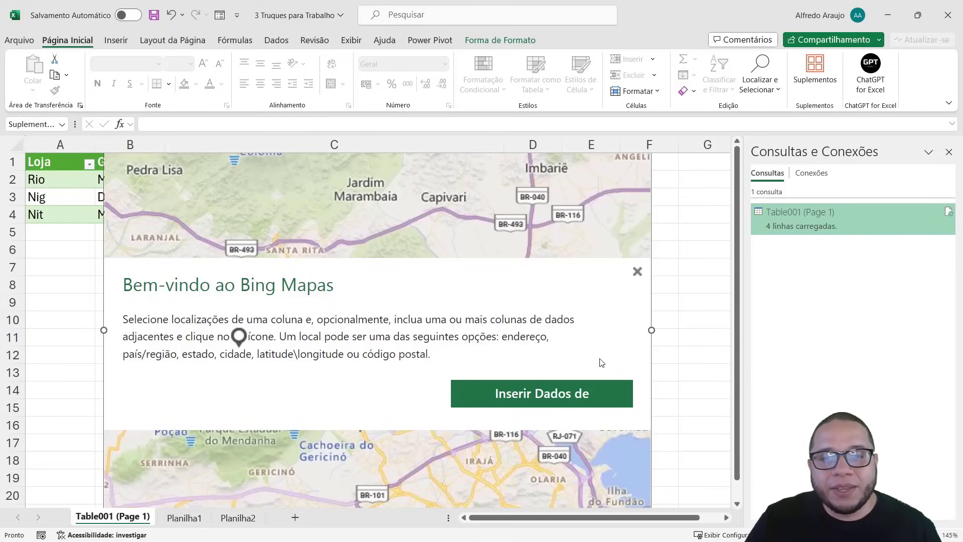
# - Close the Bing Mapas welcome panel and zoom out to the Rio de Janeiro region
pyautogui.moveTo(464, 212); pyautogui.dragTo(544, 218)
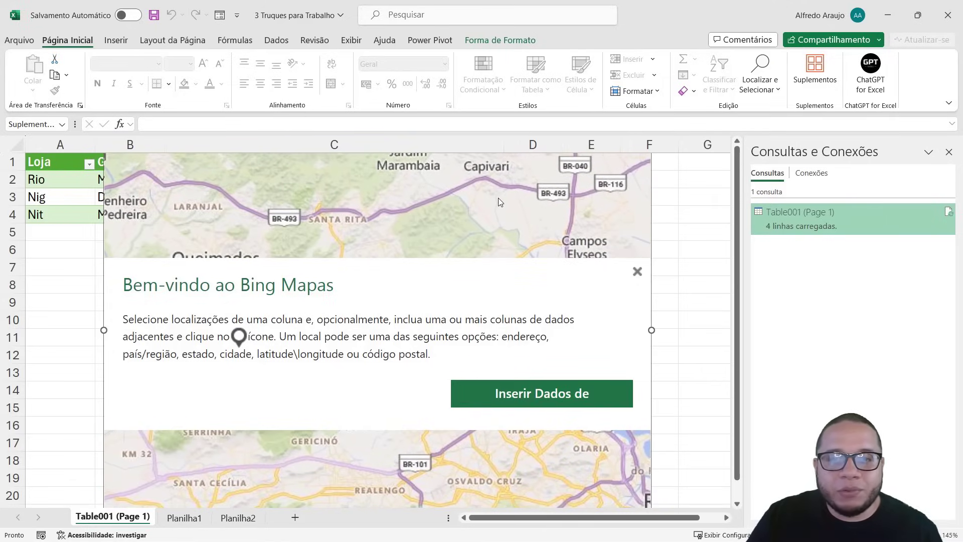
pyautogui.click(637, 273)
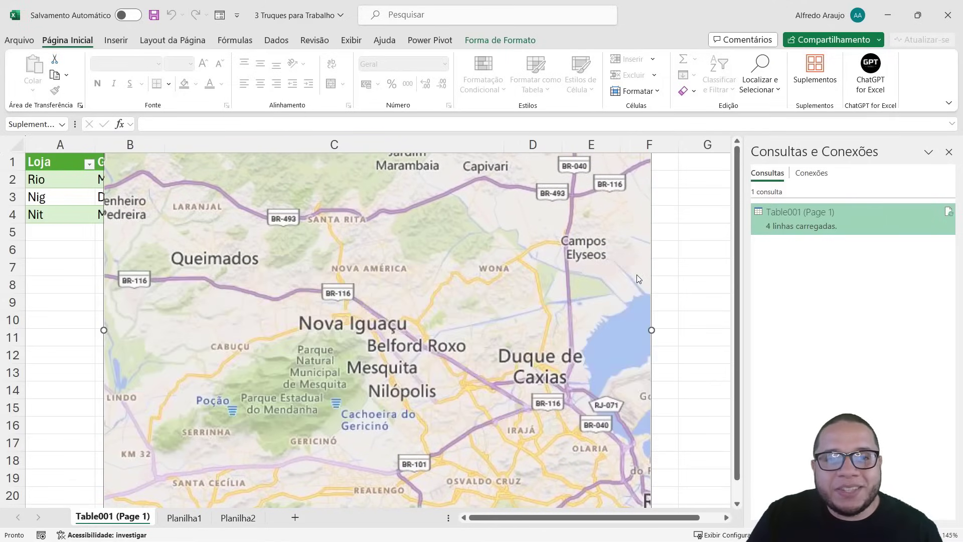
pyautogui.scroll(-2, 468, 379)
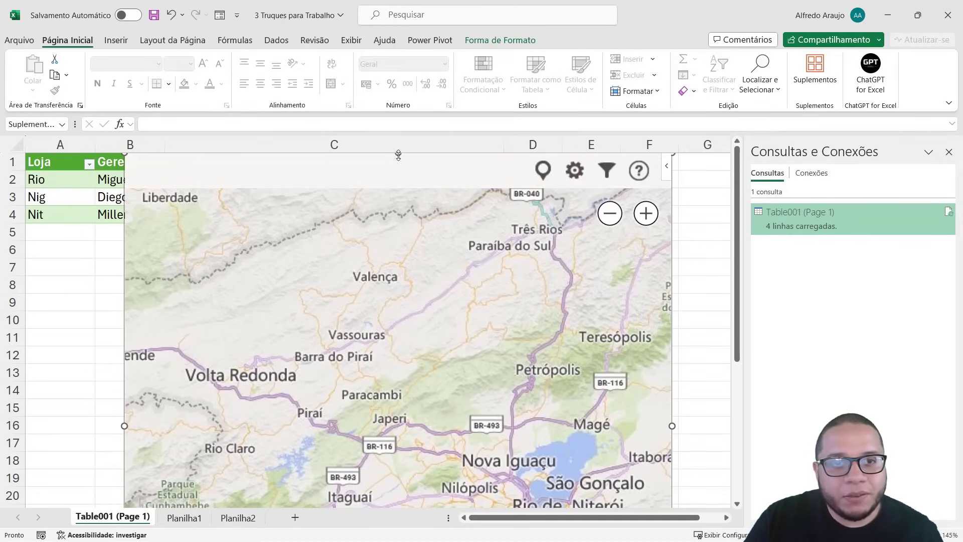
# - Move the map below the table and plot the addresses in C2:C4 as map pins
pyautogui.moveTo(398, 155); pyautogui.dragTo(398, 247)
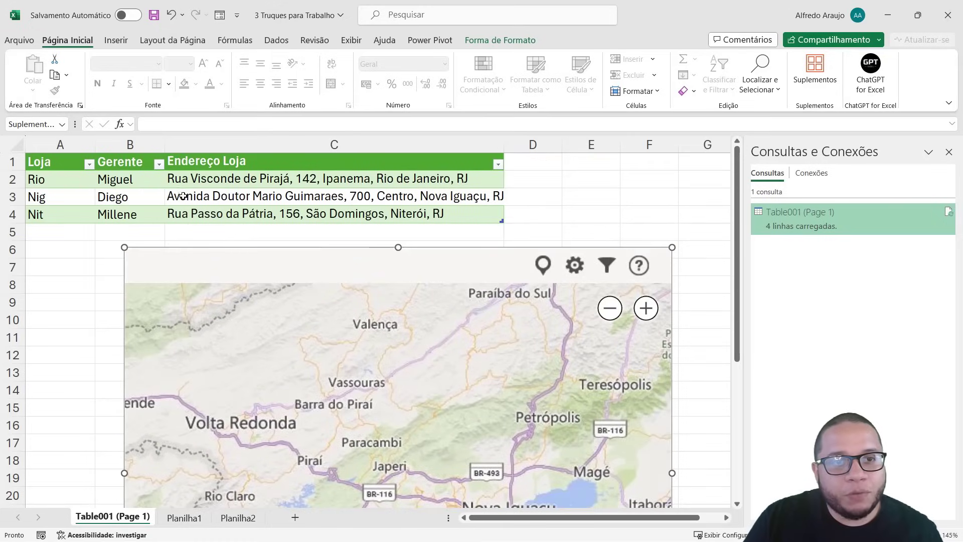
pyautogui.moveTo(196, 178); pyautogui.dragTo(194, 213)
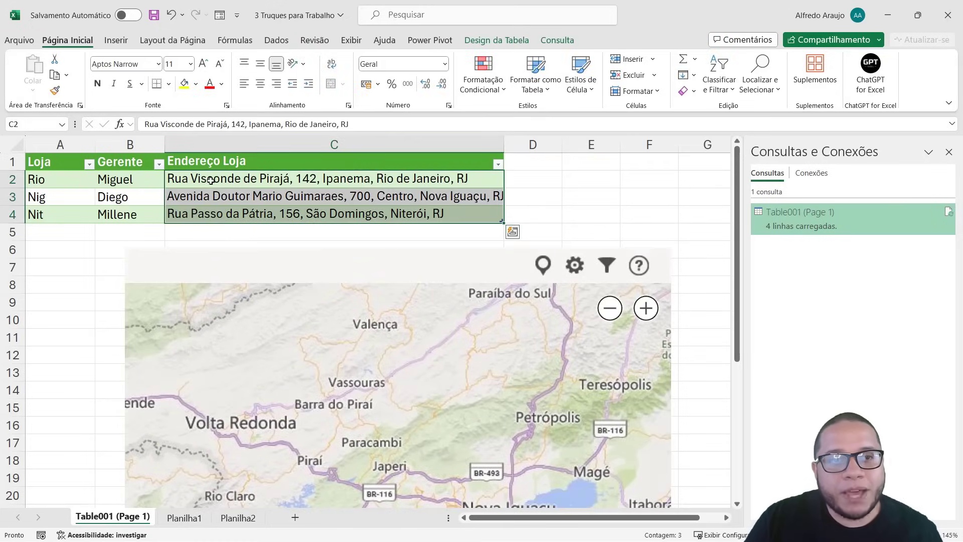
pyautogui.moveTo(211, 181); pyautogui.dragTo(207, 216)
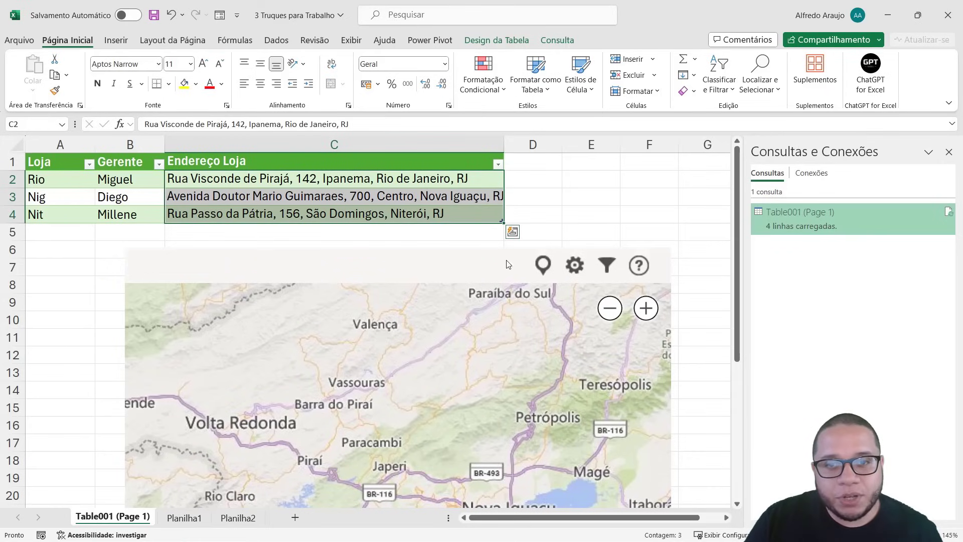
pyautogui.click(544, 266)
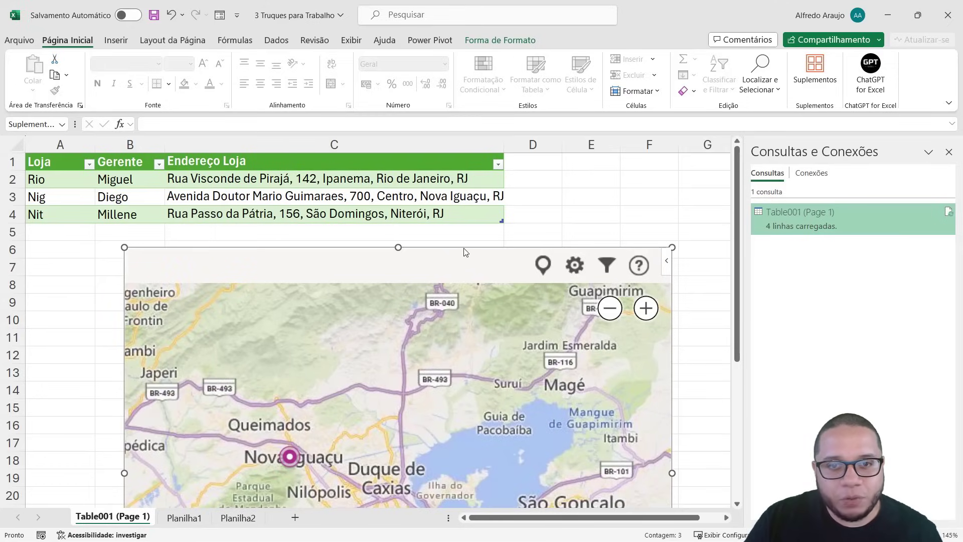
# - Try out positions for the Bing map add-in by dragging it up and down the sheet
pyautogui.moveTo(464, 251); pyautogui.dragTo(461, 171)
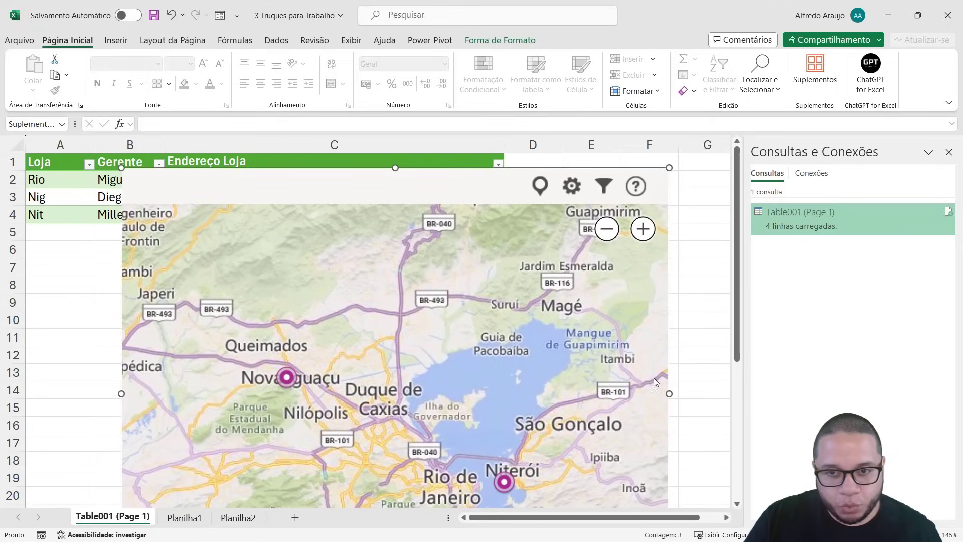
pyautogui.moveTo(394, 168); pyautogui.dragTo(468, 266)
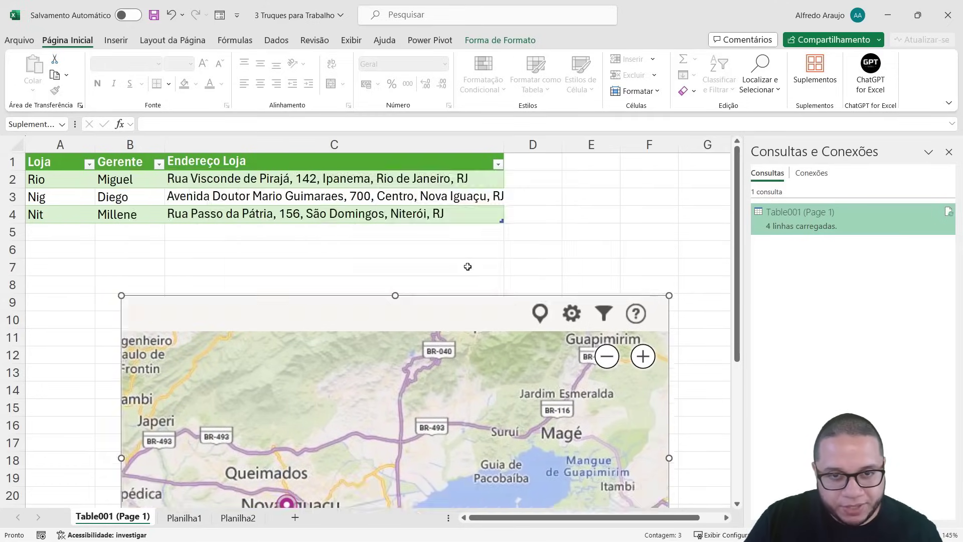
pyautogui.moveTo(455, 193); pyautogui.dragTo(454, 152)
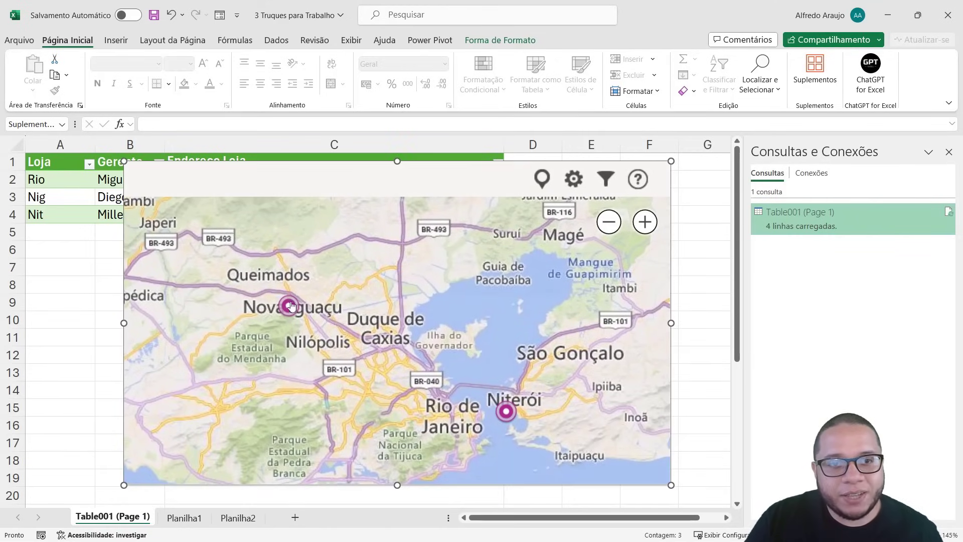
# - Zoom and pan the map toward the Nova Iguaçu and Niterói store pins
pyautogui.scroll(3, 291, 305)
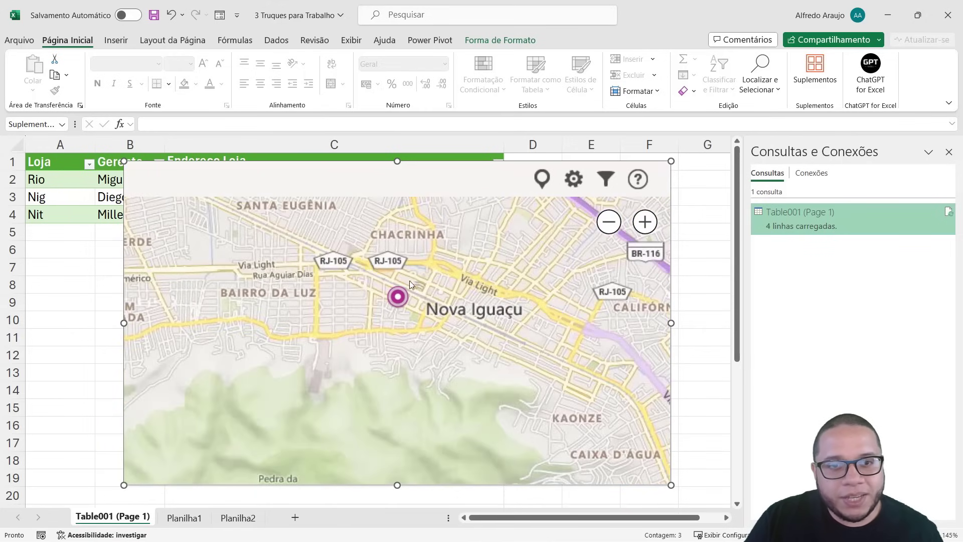
pyautogui.scroll(-3, 398, 341)
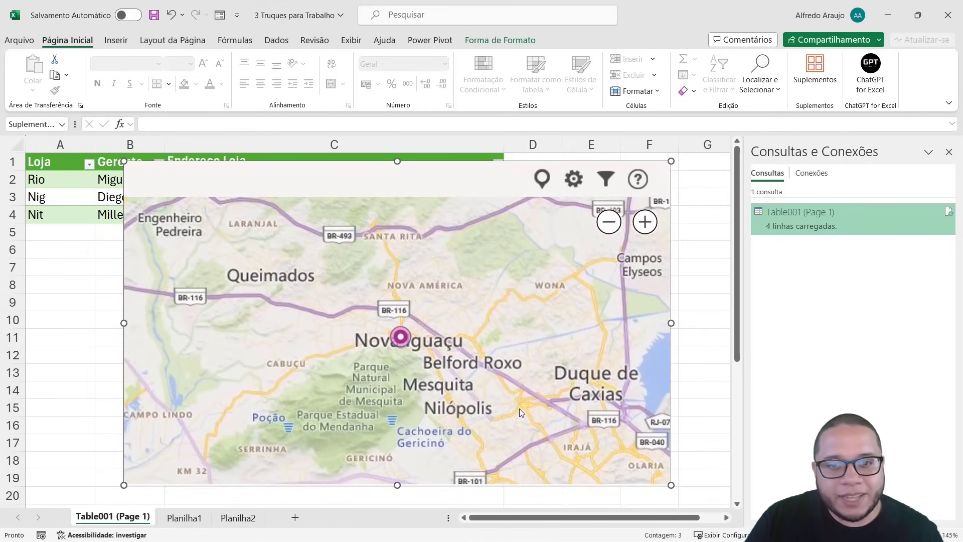
pyautogui.moveTo(519, 408)
pyautogui.mouseDown()
pyautogui.moveTo(446, 329)
pyautogui.moveTo(294, 248)
pyautogui.mouseUp()
pyautogui.moveTo(452, 335); pyautogui.dragTo(377, 289)
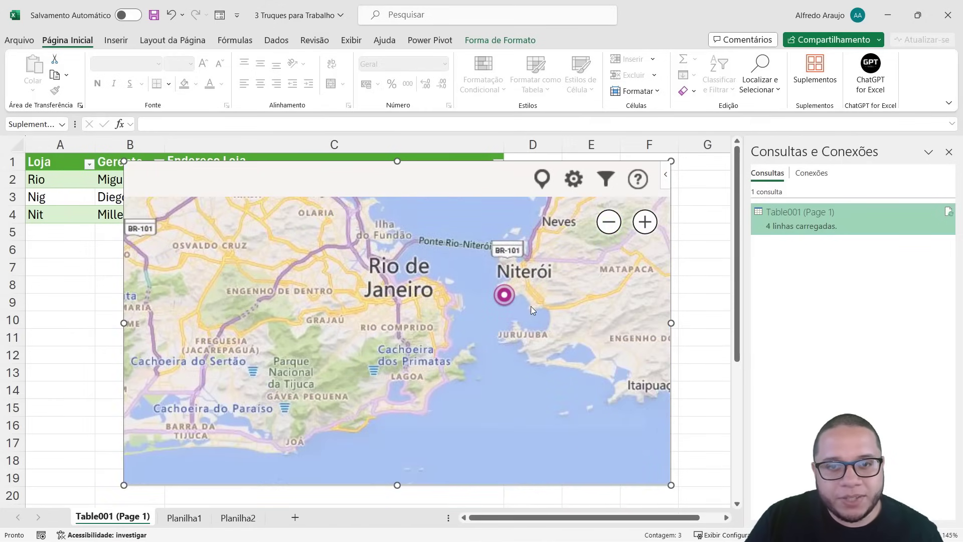
pyautogui.scroll(2, 518, 300)
pyautogui.scroll(2, 518, 299)
pyautogui.scroll(-1, 443, 279)
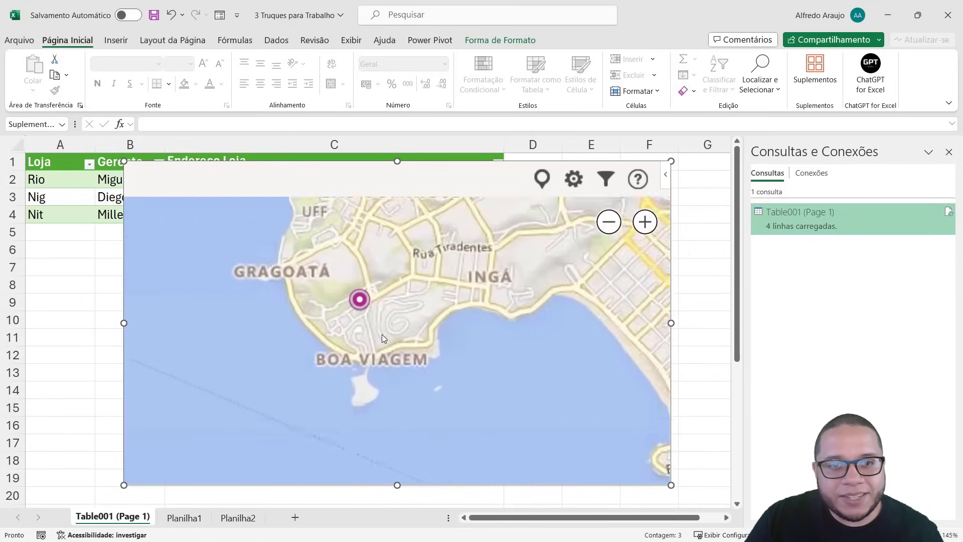
pyautogui.scroll(2, 372, 306)
pyautogui.scroll(-2, 371, 306)
pyautogui.scroll(-2, 329, 338)
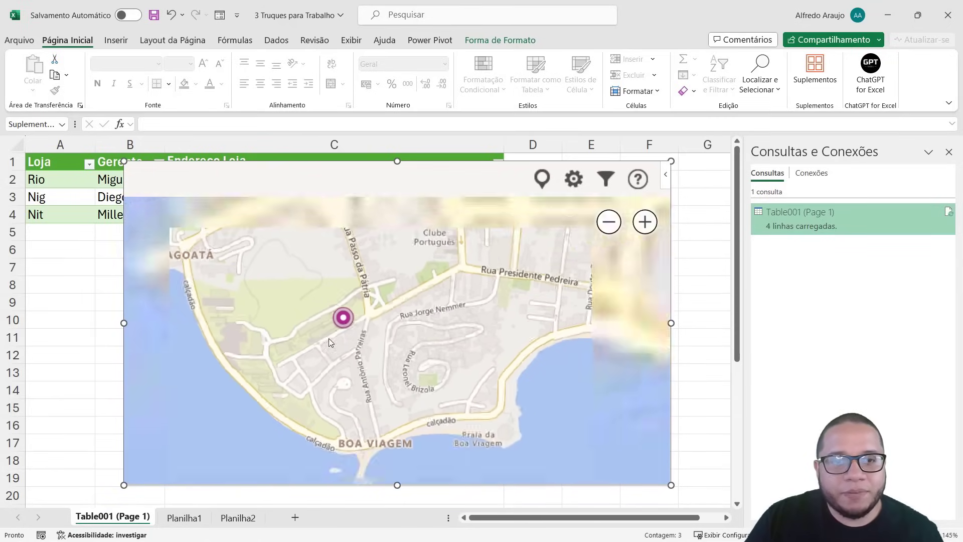
pyautogui.scroll(-2, 330, 341)
# - Bring Rio de Janeiro into the map view and place the map below the store table
pyautogui.moveTo(312, 350); pyautogui.dragTo(592, 333)
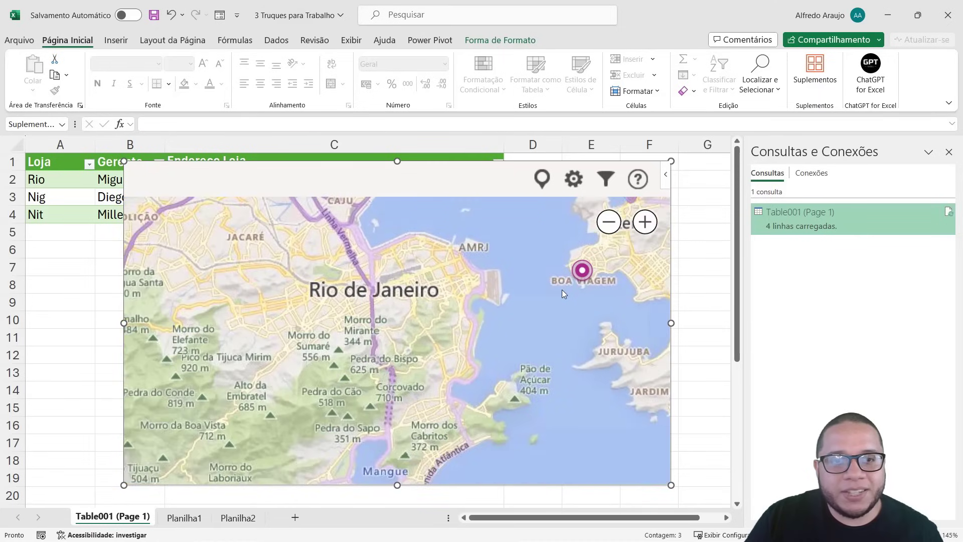
pyautogui.scroll(-1, 486, 313)
pyautogui.scroll(-2, 480, 294)
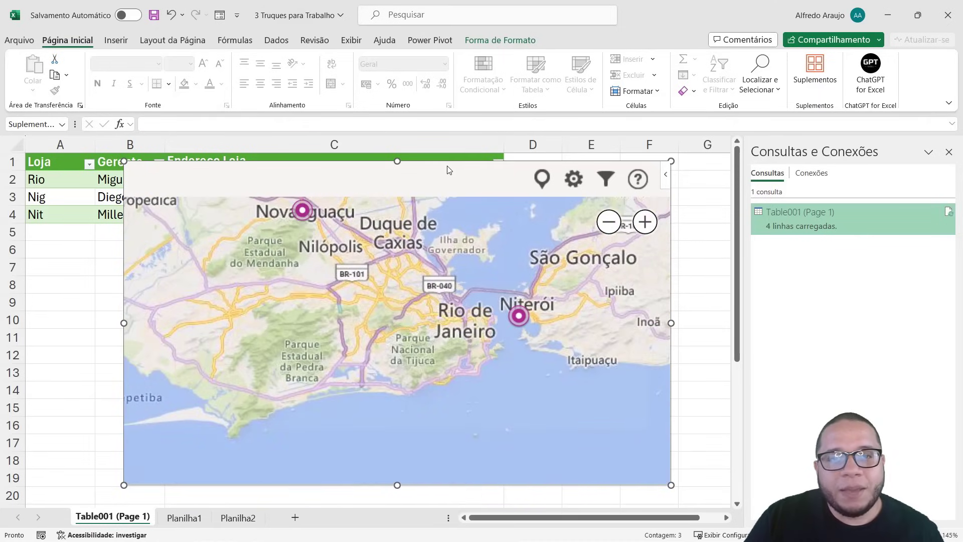
pyautogui.moveTo(444, 165); pyautogui.dragTo(449, 261)
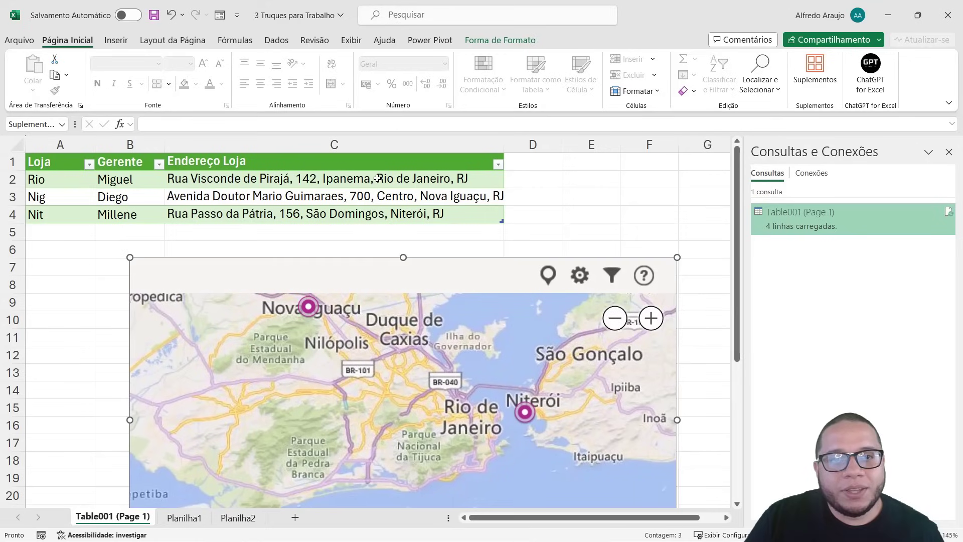
# - Move the map below the table and set its data to C1:C4, including the Endereço Loja header
pyautogui.moveTo(376, 179); pyautogui.dragTo(377, 220)
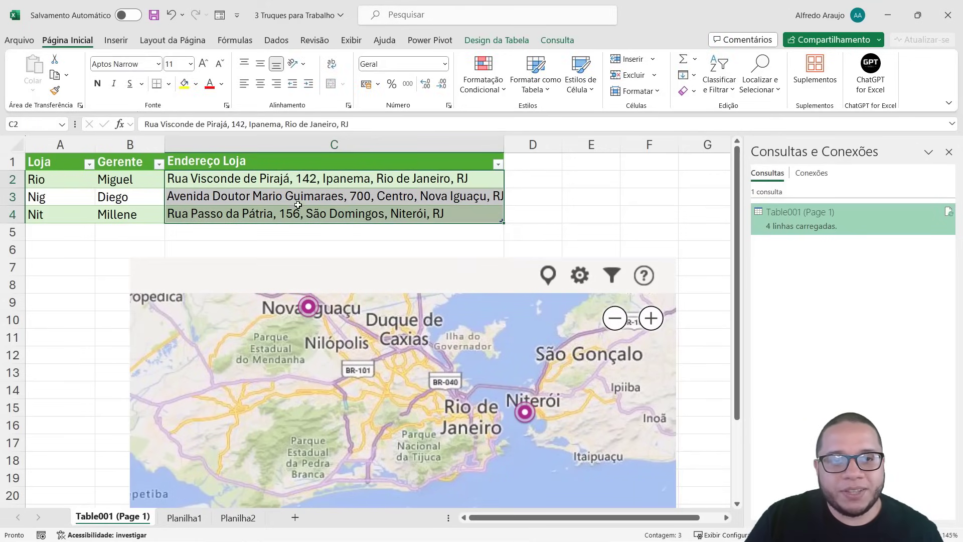
pyautogui.moveTo(289, 179); pyautogui.dragTo(308, 216)
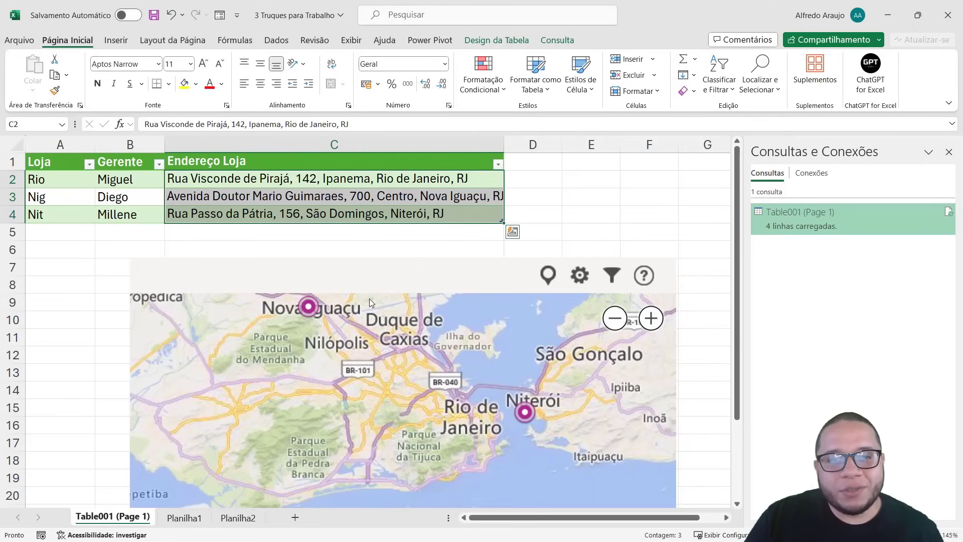
pyautogui.moveTo(375, 327); pyautogui.dragTo(384, 370)
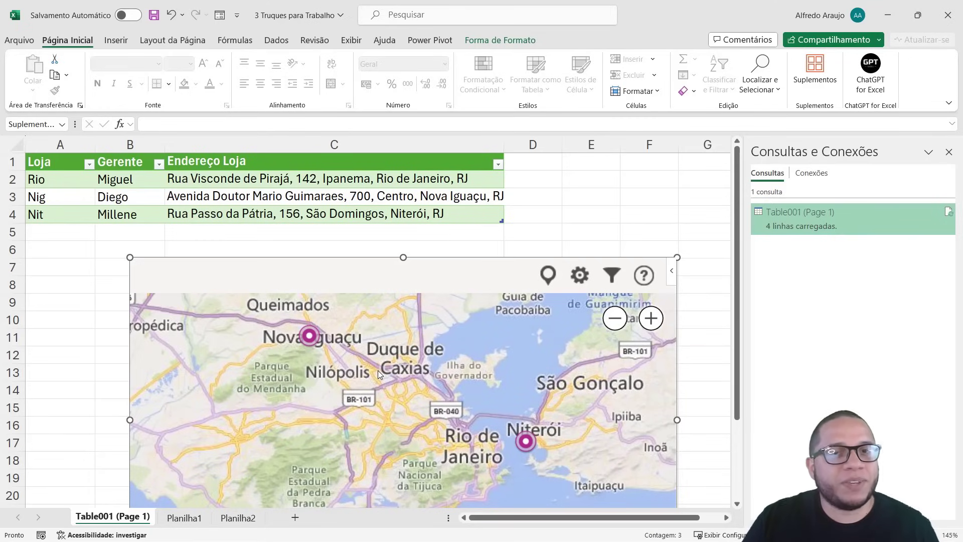
pyautogui.moveTo(262, 180); pyautogui.dragTo(258, 208)
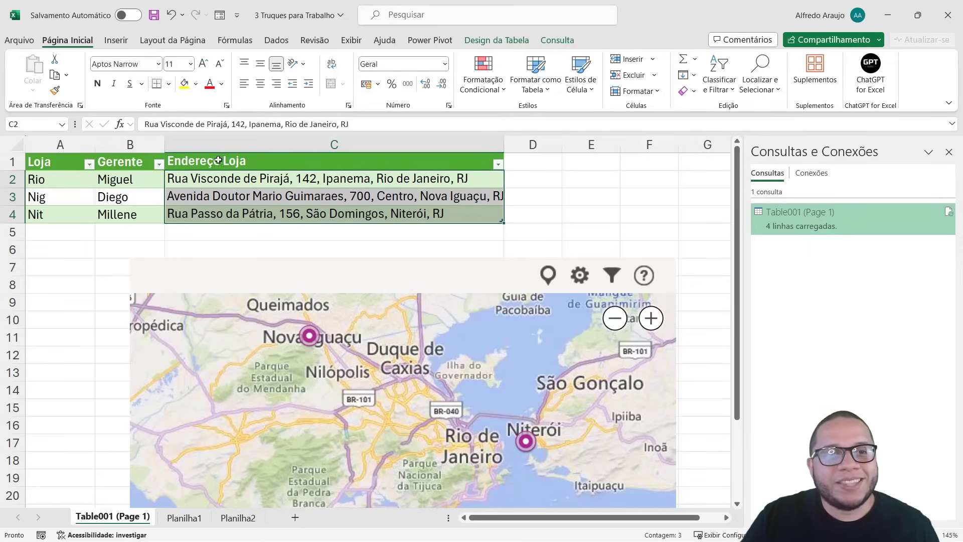
pyautogui.moveTo(208, 158); pyautogui.dragTo(207, 214)
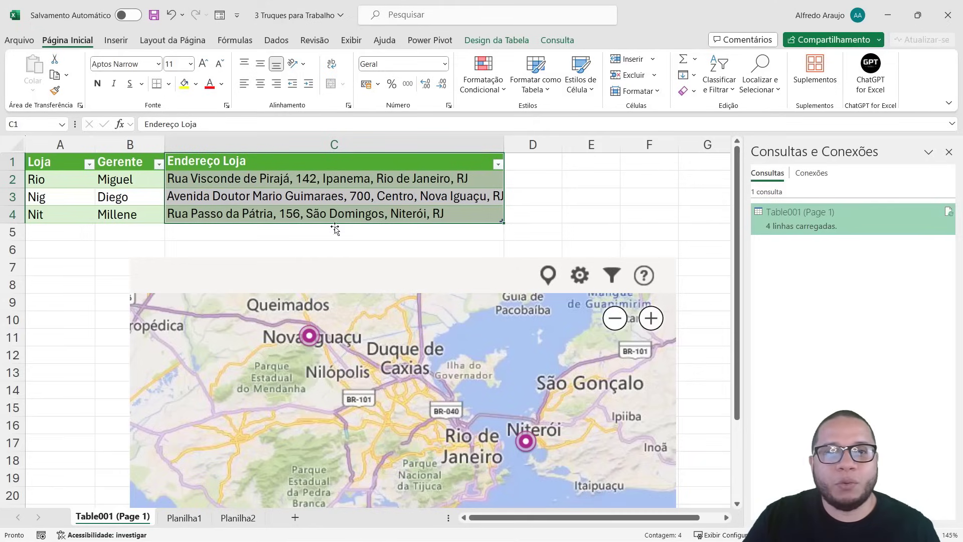
# - Refresh the map so it plots all three stores, and pan along the Rio coast
pyautogui.click(546, 275)
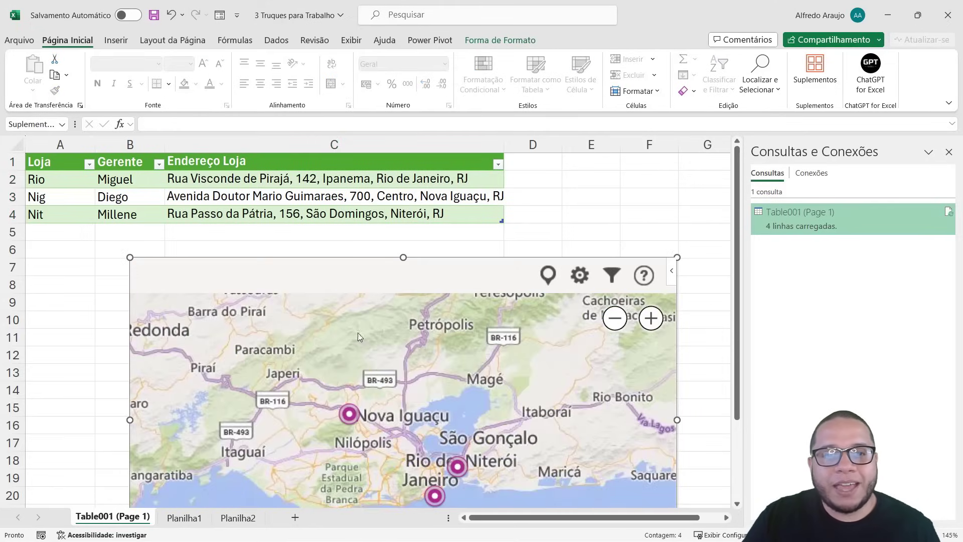
pyautogui.scroll(5, 461, 404)
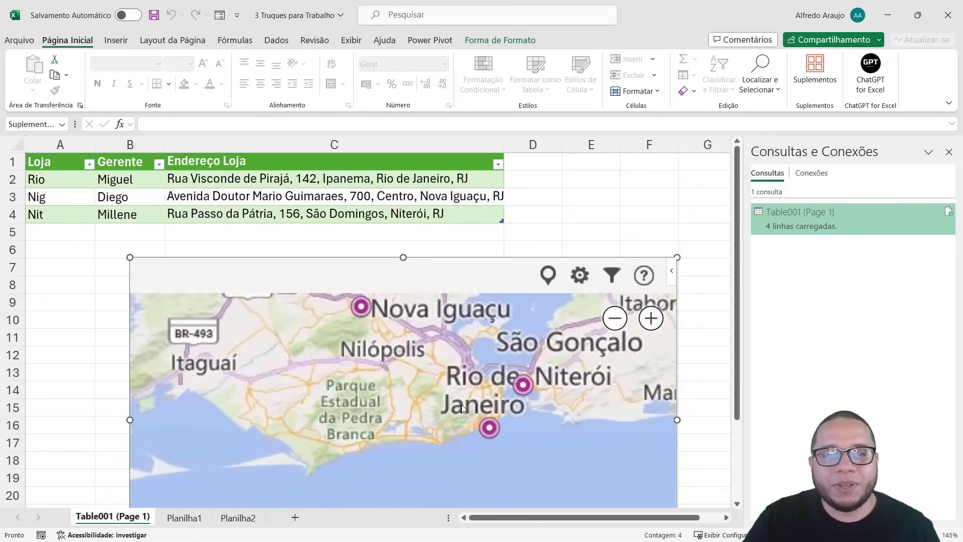
pyautogui.scroll(-3, 453, 358)
pyautogui.scroll(-2, 433, 407)
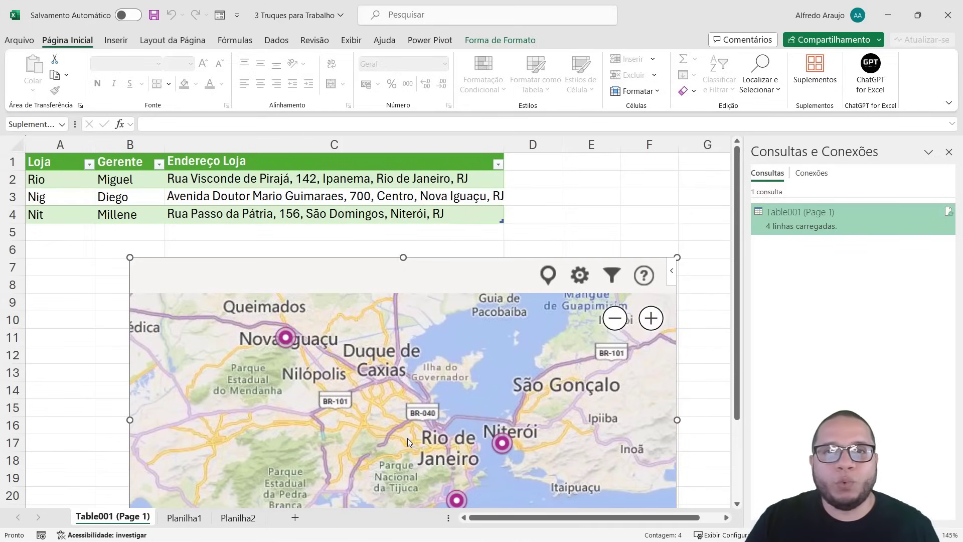
pyautogui.scroll(-1, 408, 439)
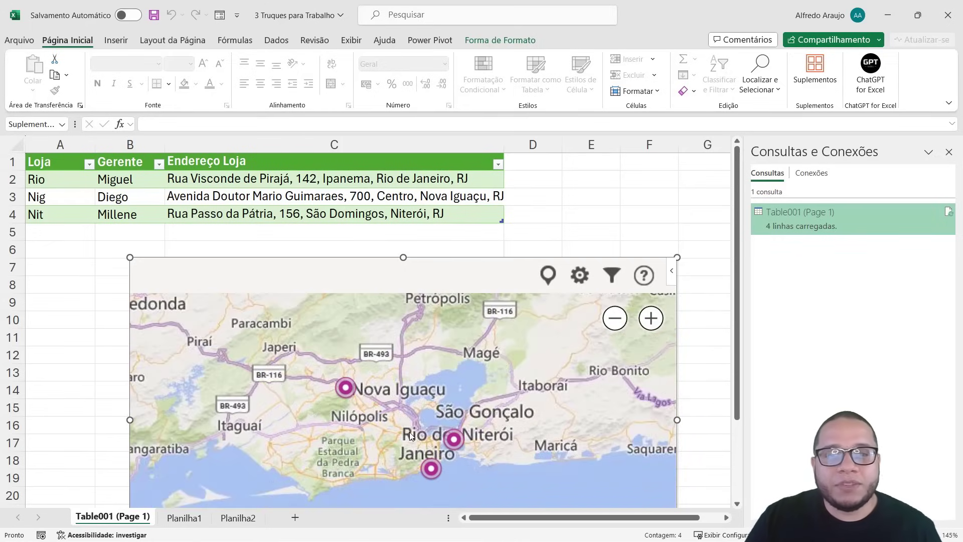
pyautogui.scroll(2, 409, 435)
pyautogui.scroll(-1, 409, 431)
pyautogui.scroll(-2, 411, 432)
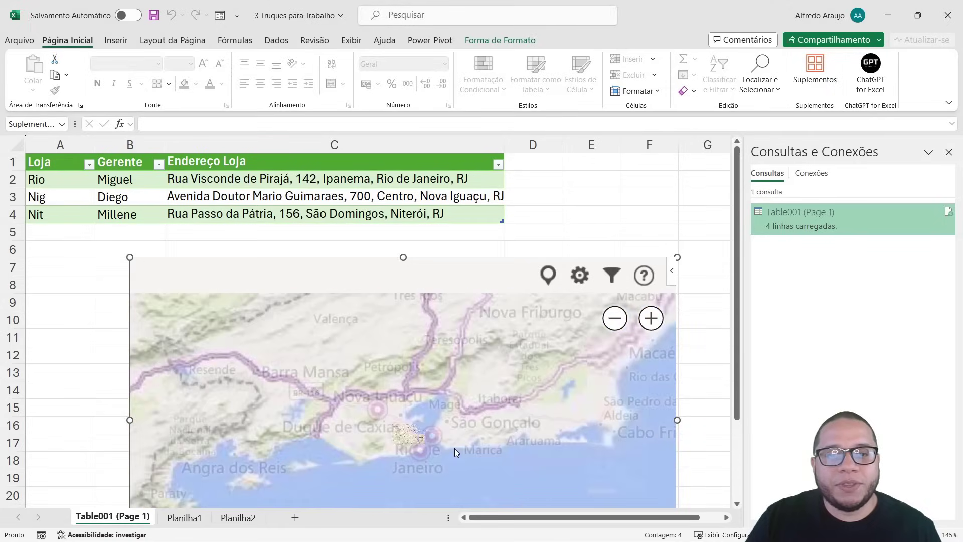
pyautogui.moveTo(389, 429)
pyautogui.mouseDown()
pyautogui.moveTo(279, 457)
pyautogui.moveTo(444, 465)
pyautogui.mouseUp()
# - Zoom and pan the map to frame the Rio and Niterói pins
pyautogui.scroll(-1, 443, 451)
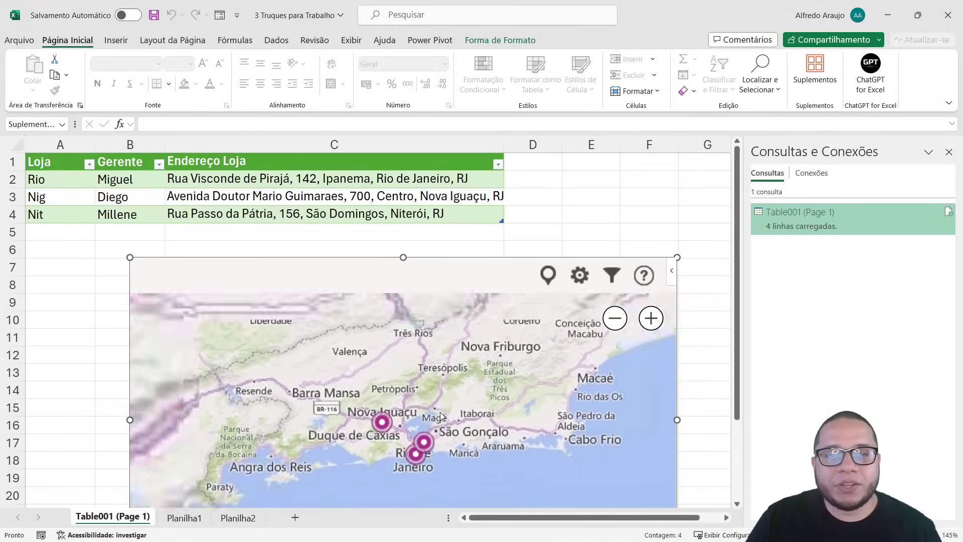
pyautogui.scroll(-2, 441, 415)
pyautogui.scroll(-2, 440, 413)
pyautogui.scroll(-2, 440, 413)
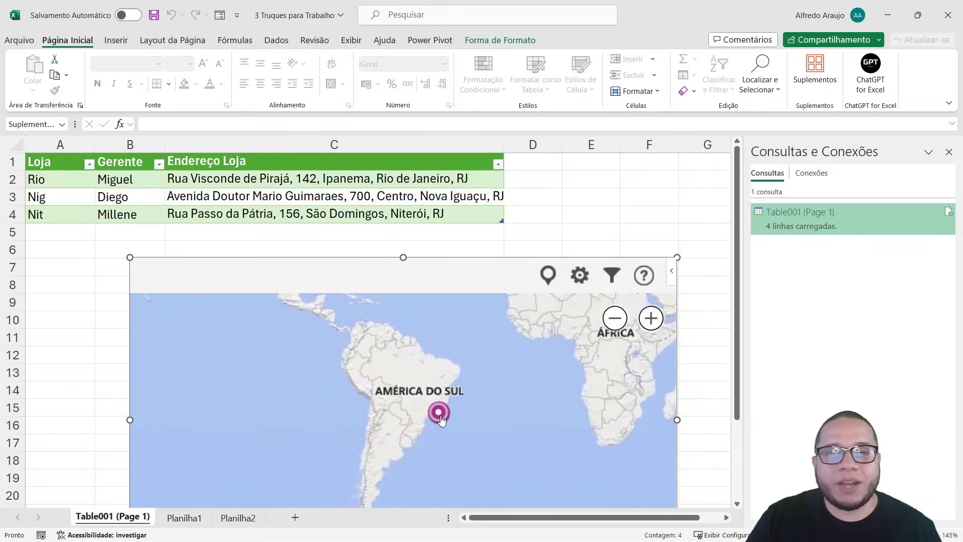
pyautogui.scroll(-3, 470, 405)
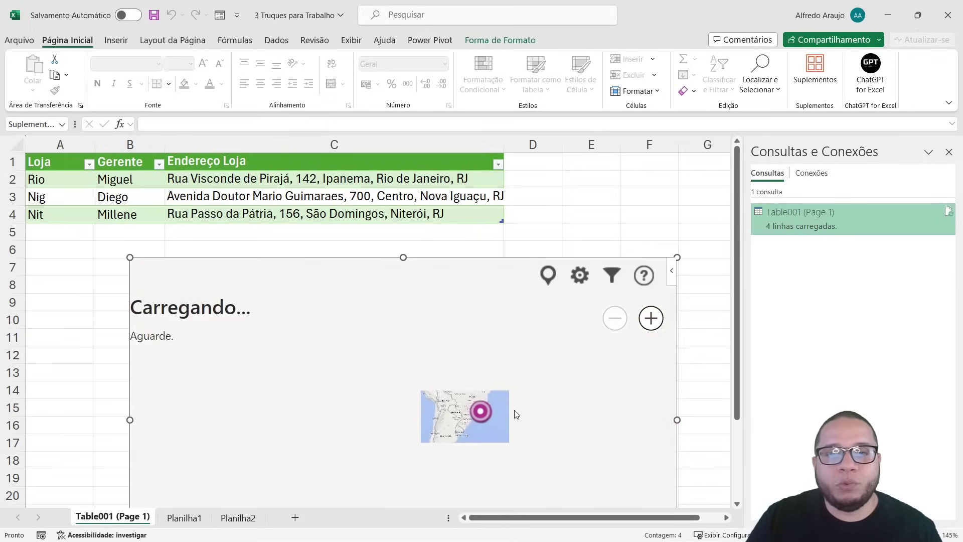
pyautogui.moveTo(509, 404); pyautogui.dragTo(459, 436)
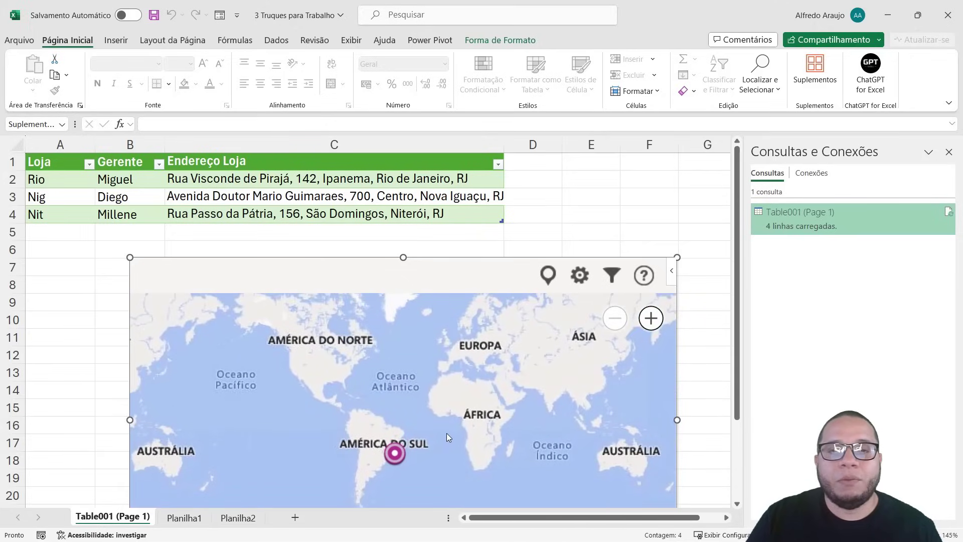
pyautogui.scroll(1, 447, 431)
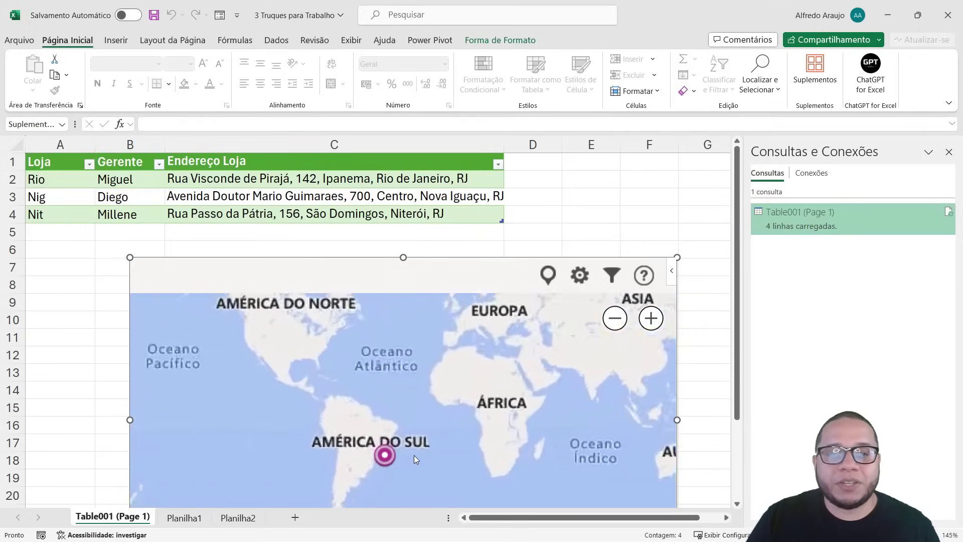
pyautogui.scroll(2, 414, 455)
pyautogui.scroll(2, 408, 453)
pyautogui.scroll(-3, 363, 440)
pyautogui.scroll(2, 395, 434)
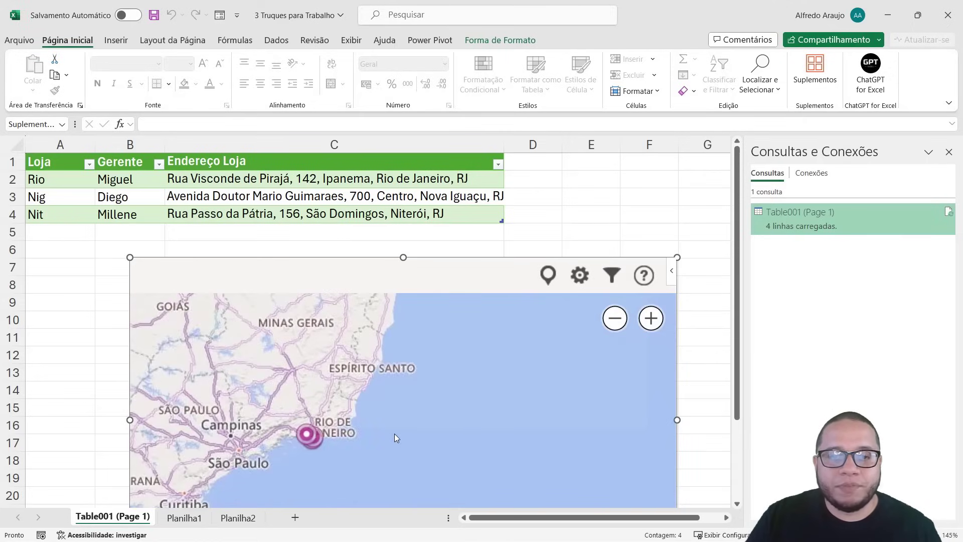
pyautogui.scroll(2, 347, 429)
pyautogui.scroll(2, 445, 418)
pyautogui.scroll(-2, 383, 427)
pyautogui.scroll(-2, 383, 427)
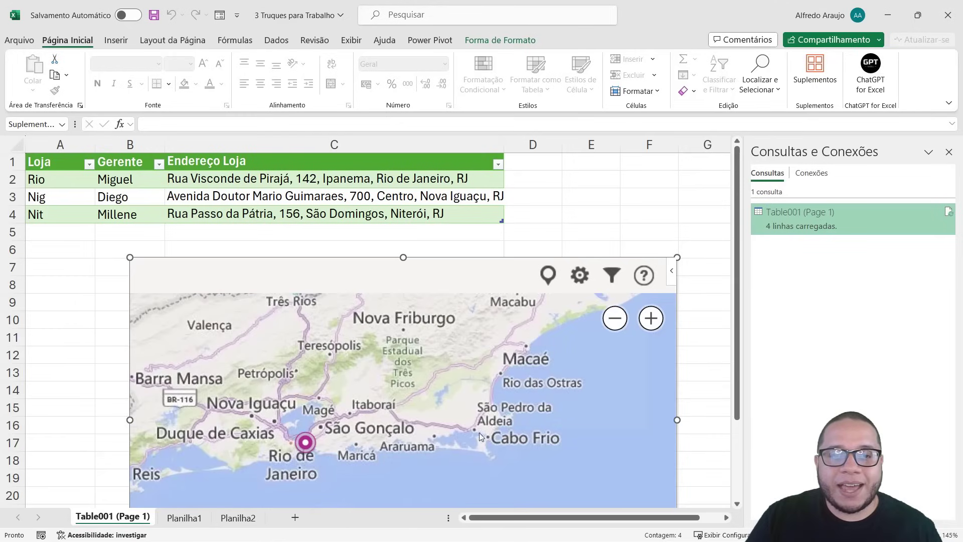
pyautogui.scroll(-1, 396, 412)
pyautogui.scroll(2, 396, 411)
pyautogui.scroll(2, 383, 410)
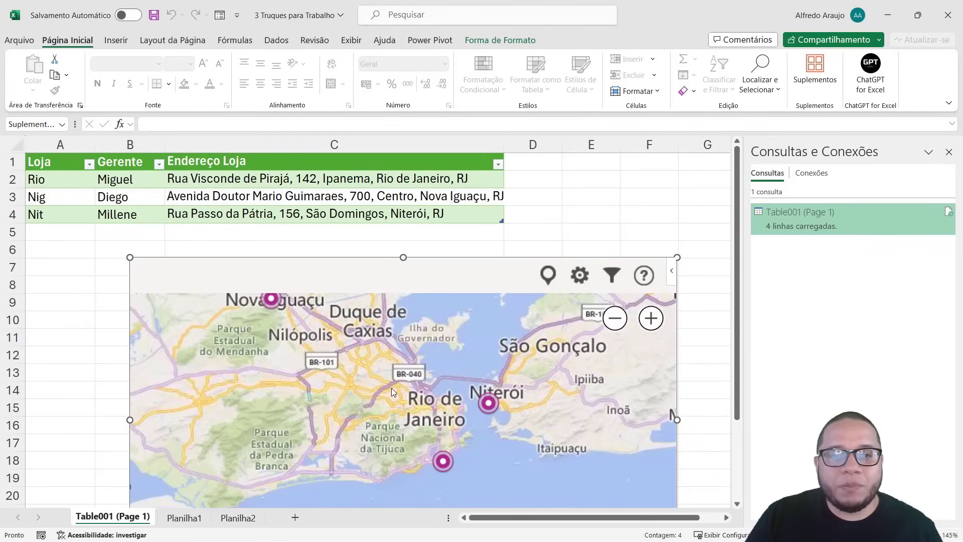
pyautogui.moveTo(392, 387); pyautogui.dragTo(404, 423)
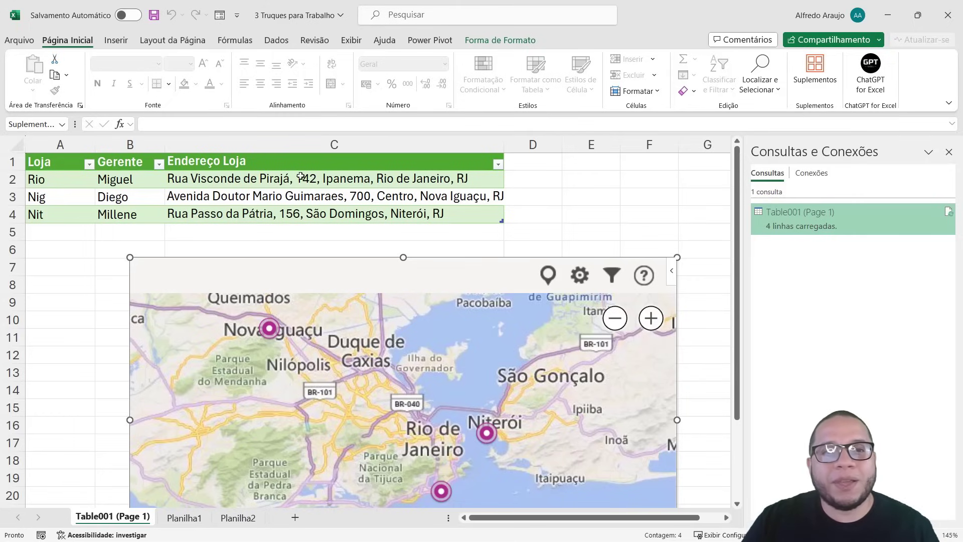
# - Reselect C1:C4 with its header, move the map up under the table, and leave for Planilha2
pyautogui.click(289, 157)
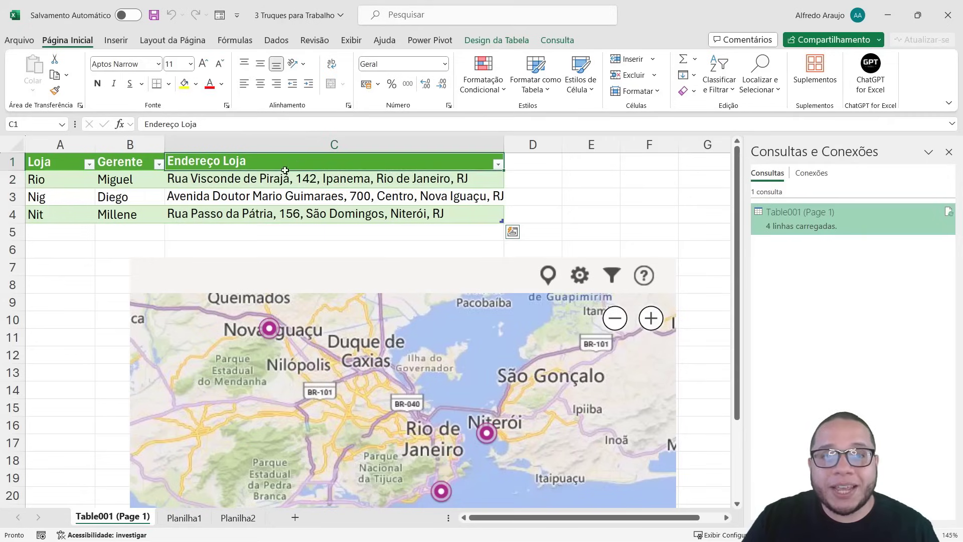
pyautogui.moveTo(286, 164); pyautogui.dragTo(285, 217)
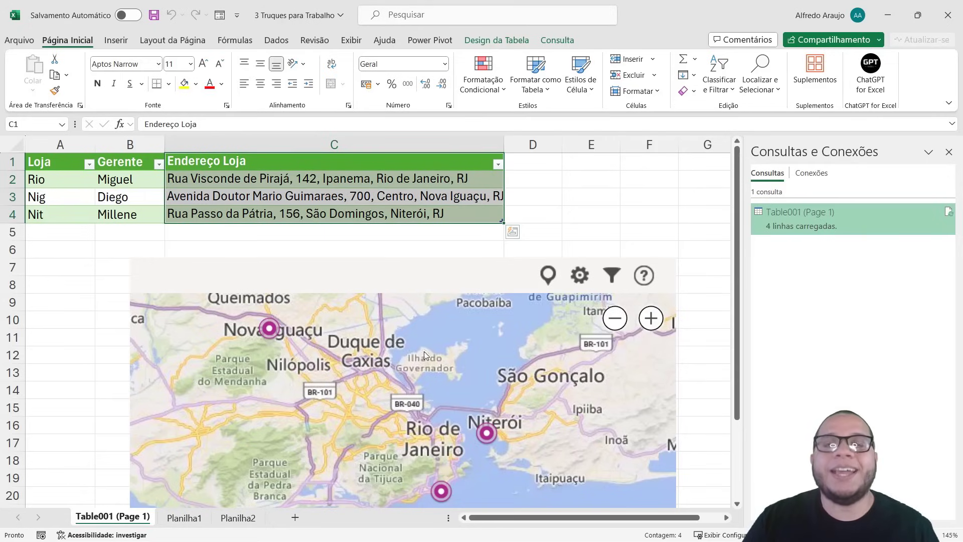
pyautogui.click(334, 278)
pyautogui.moveTo(341, 261); pyautogui.dragTo(349, 219)
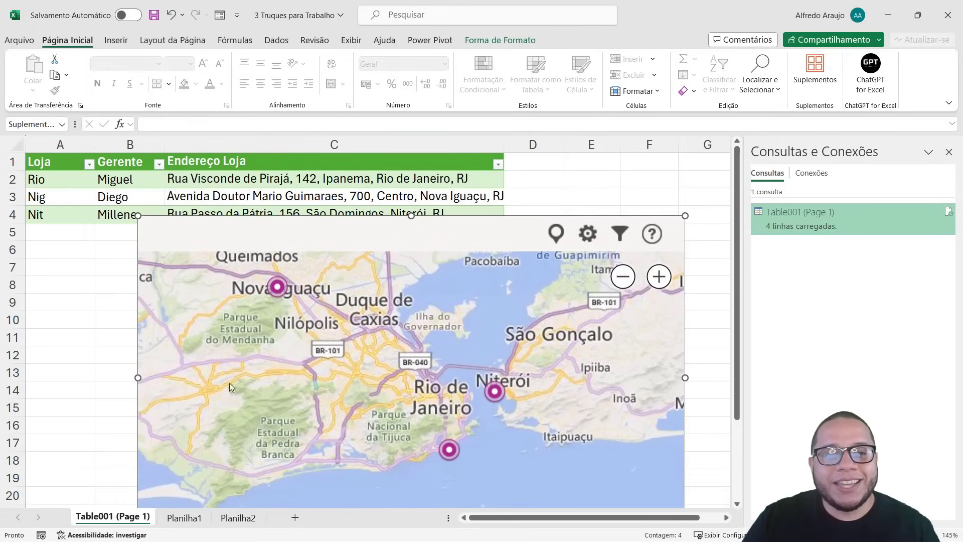
pyautogui.click(193, 517)
# - On Planilha2, open the Suplementos menu listing Bing Maps, Bubbles and popular add-ins
pyautogui.click(223, 521)
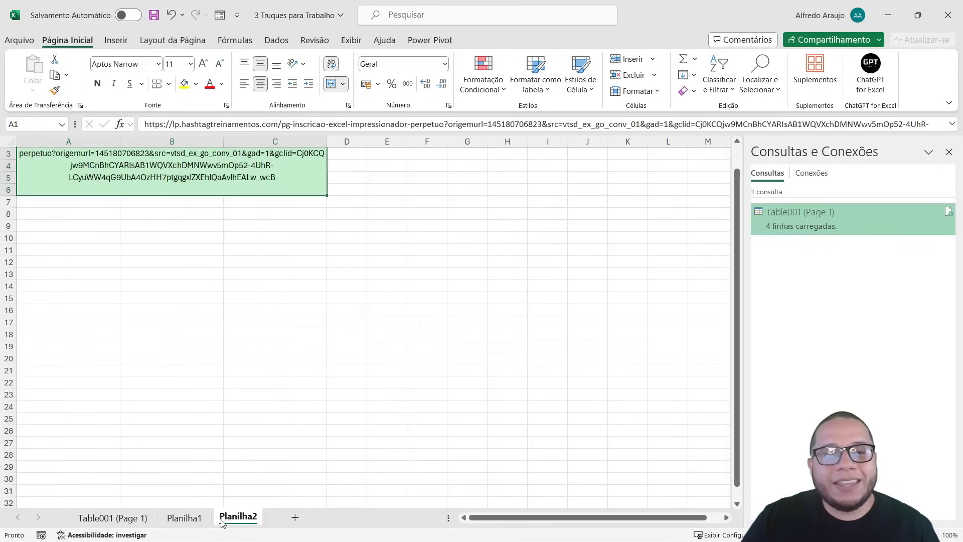
pyautogui.scroll(1, 196, 296)
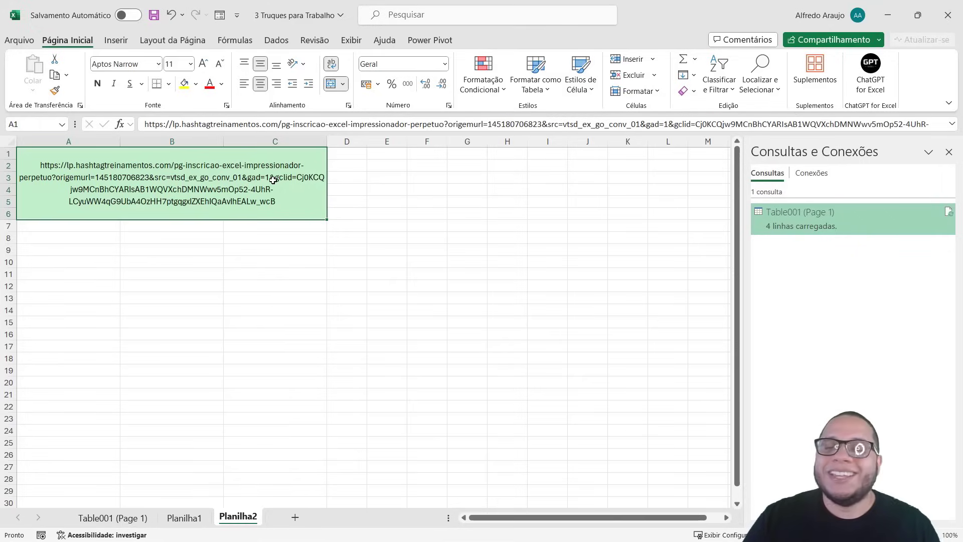
pyautogui.click(416, 211)
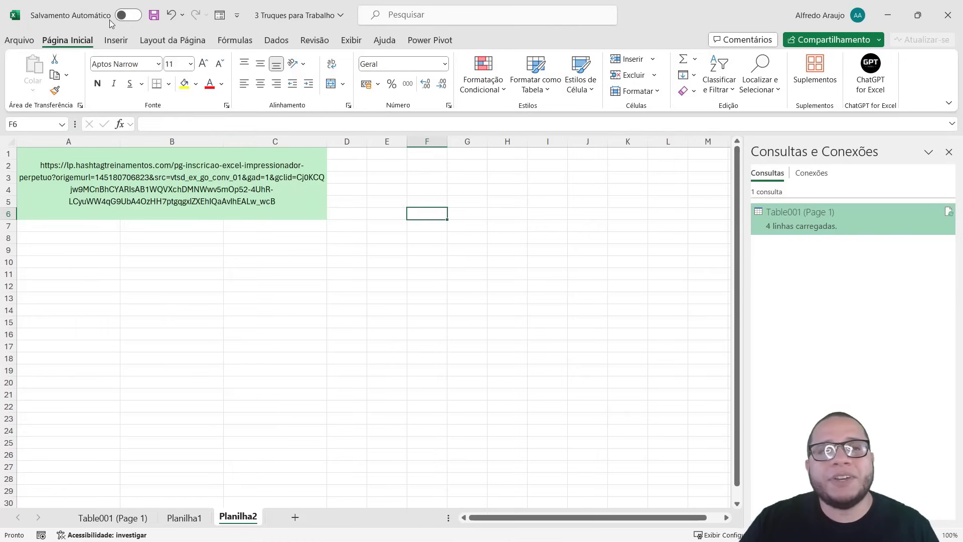
pyautogui.click(825, 78)
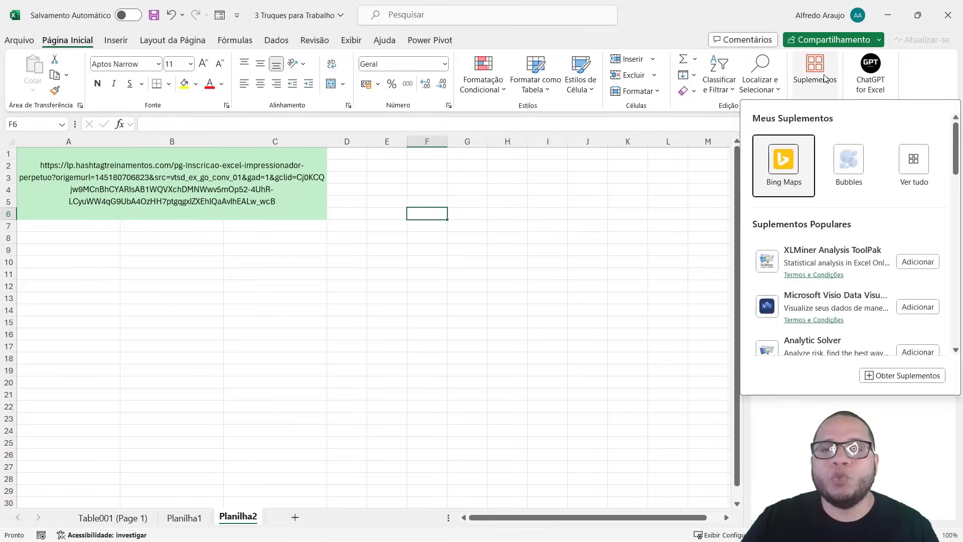
# - Search the add-in store for 'qr code' and install QR4Office, accepting its terms
pyautogui.click(894, 376)
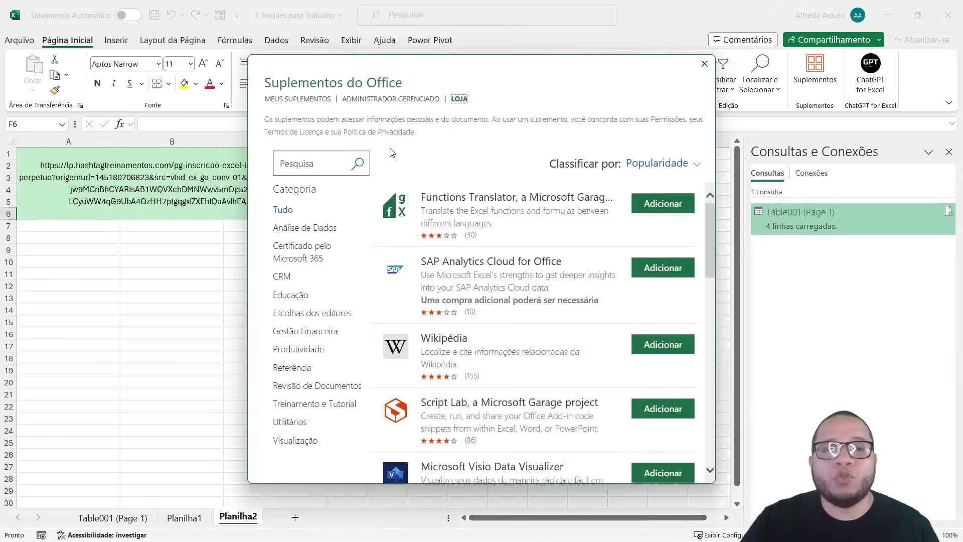
pyautogui.click(332, 161)
pyautogui.write('qr c')
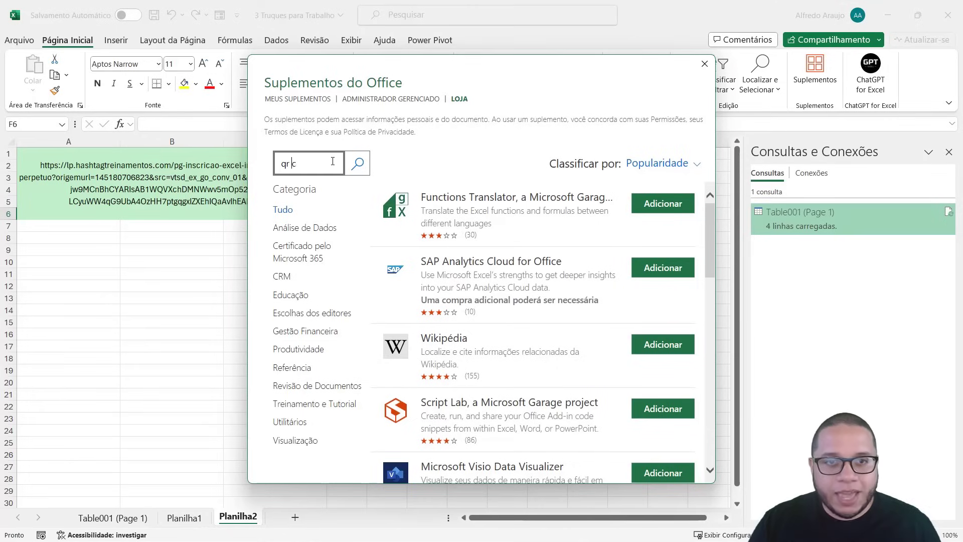
pyautogui.write('ode')
pyautogui.click(355, 171)
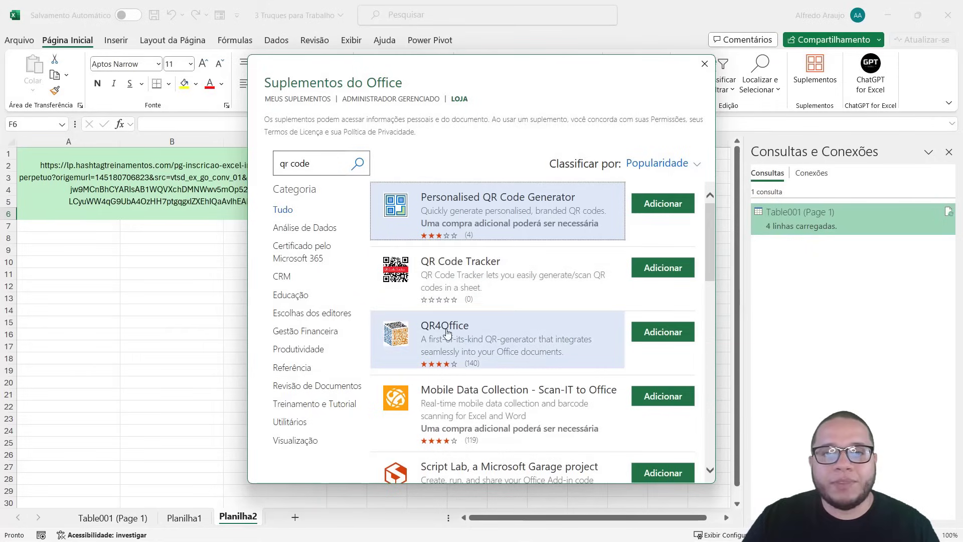
pyautogui.click(658, 333)
pyautogui.click(599, 290)
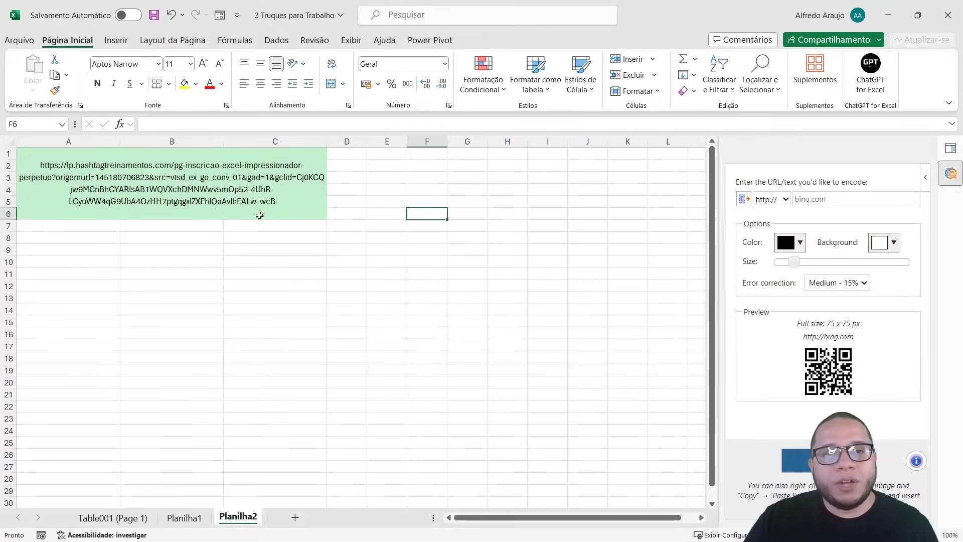
# - Copy the URL from merged cell A1 into QR4Office's URL field and view the QR preview
pyautogui.click(249, 190)
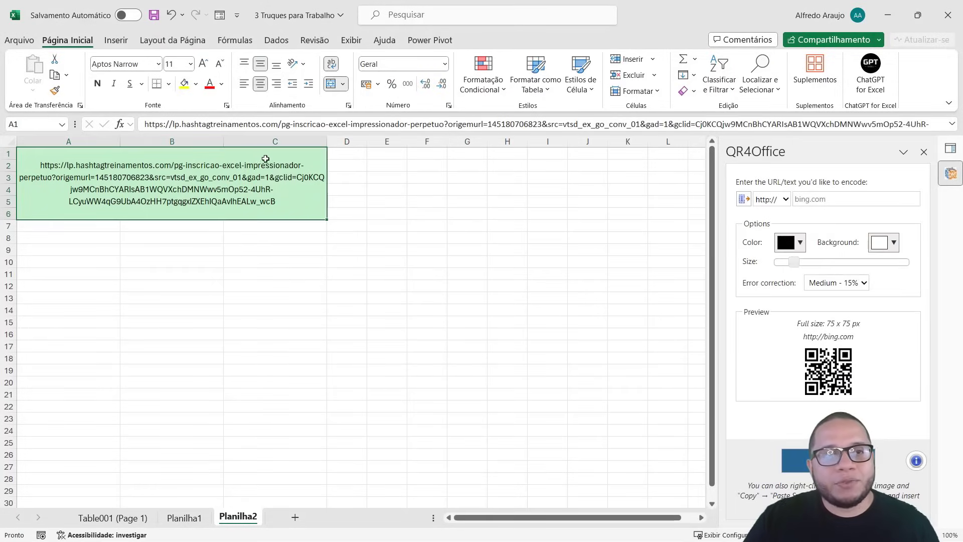
pyautogui.hotkey('ctrl', 'c')
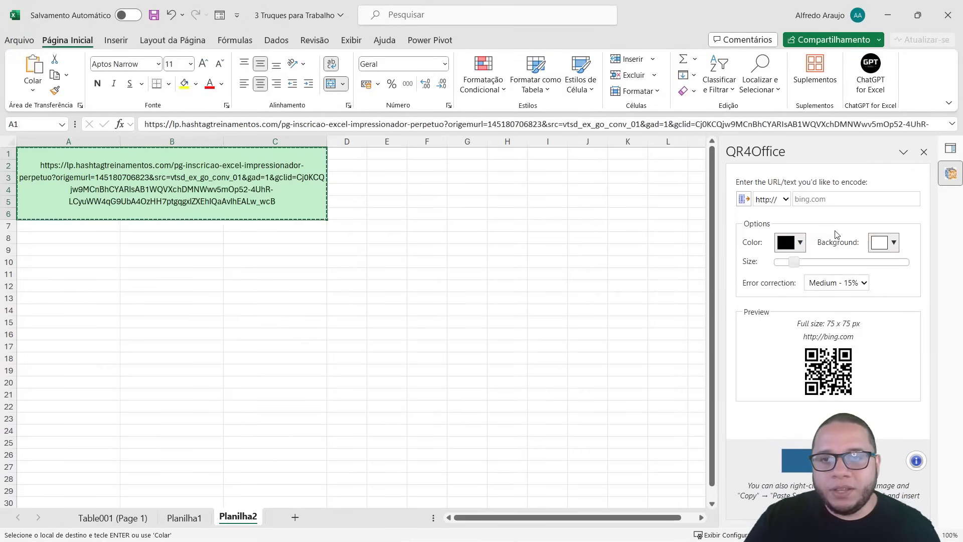
pyautogui.click(822, 199)
pyautogui.hotkey('ctrl', 'v')
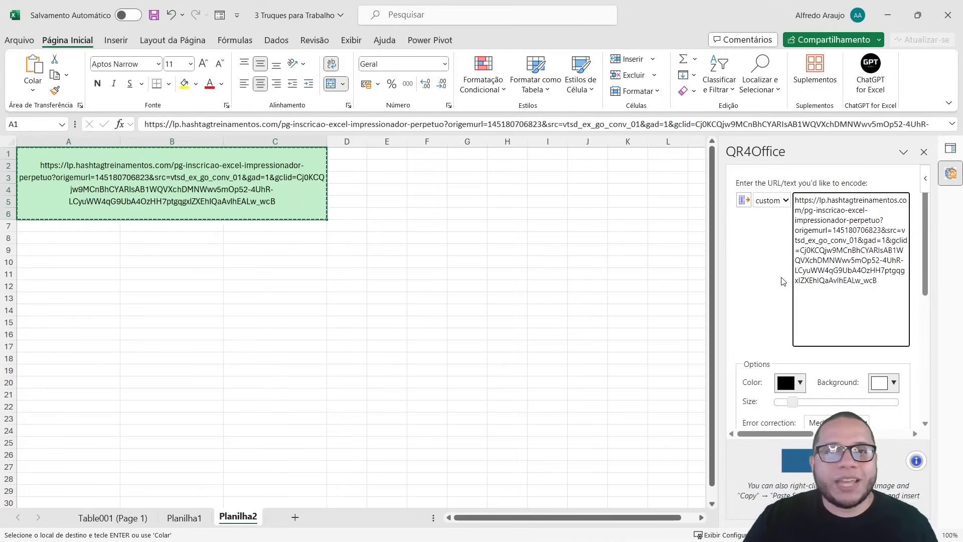
pyautogui.scroll(-3, 783, 281)
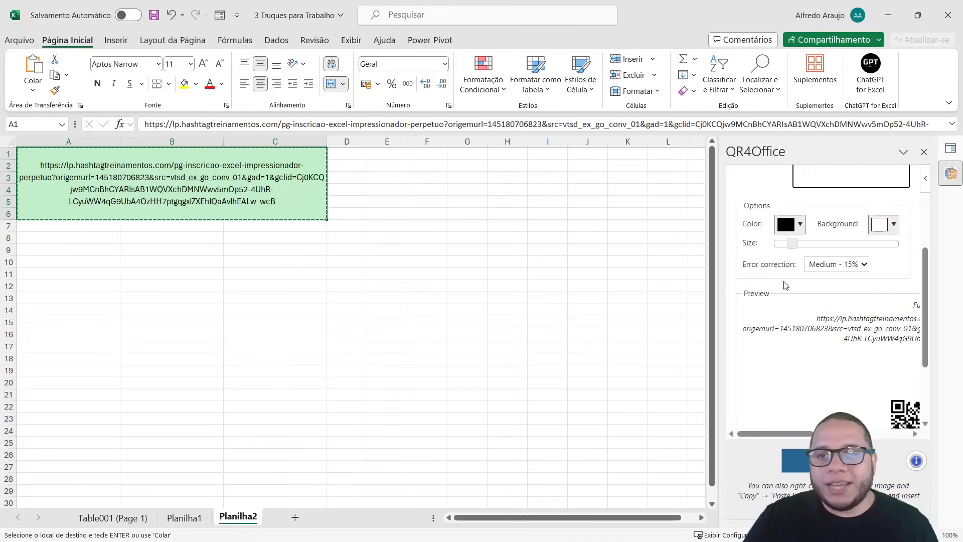
# - Set the QR code background colour to red in QR4Office Options
pyautogui.click(799, 226)
pyautogui.click(892, 226)
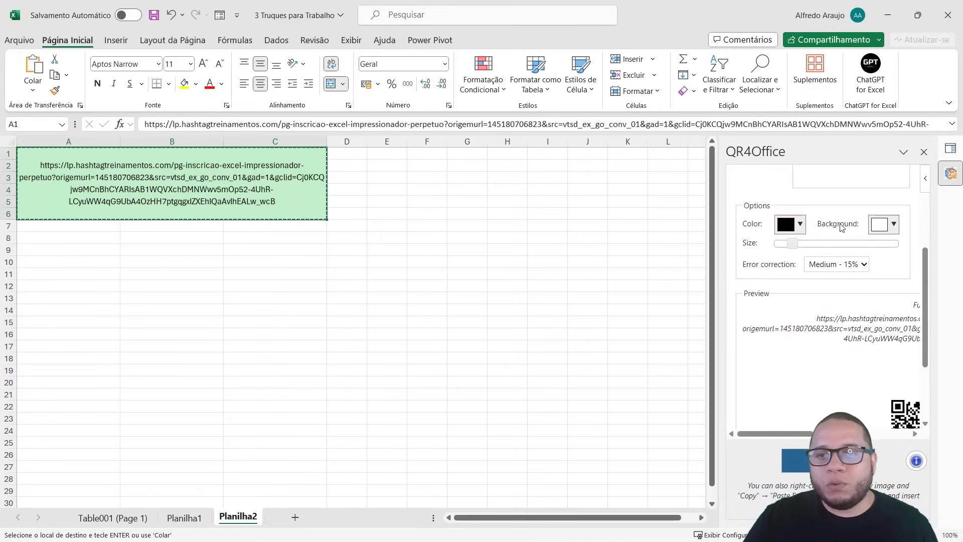
pyautogui.click(892, 225)
pyautogui.click(892, 225)
pyautogui.click(892, 225)
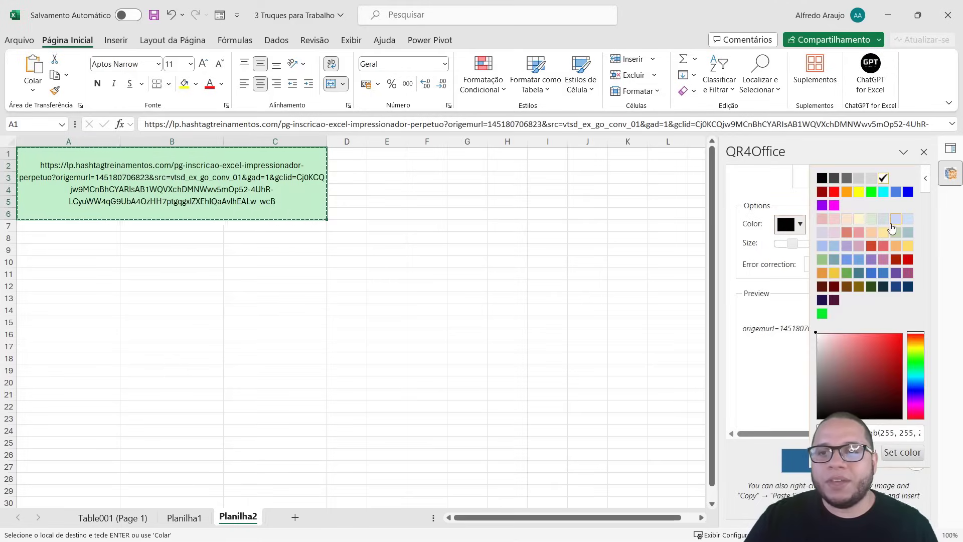
pyautogui.click(795, 205)
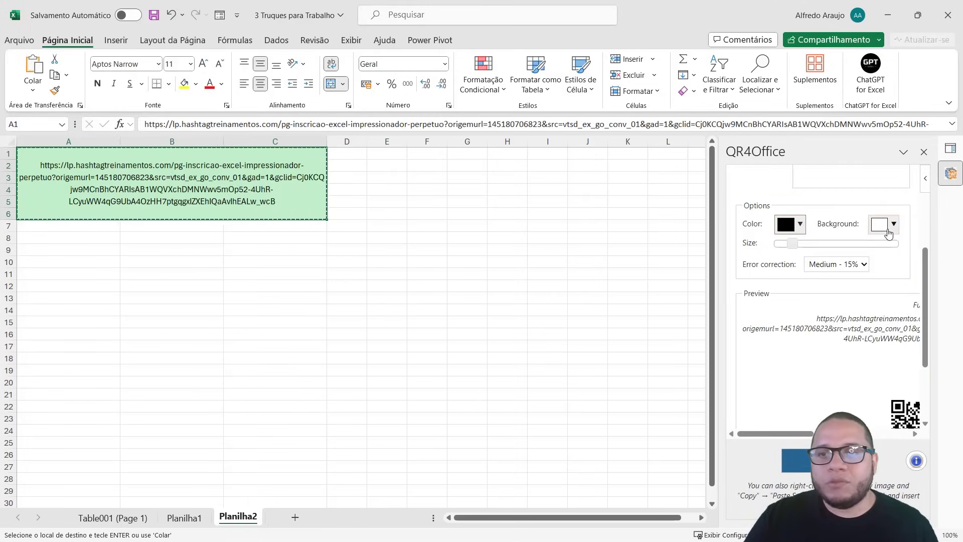
pyautogui.click(888, 225)
pyautogui.click(833, 193)
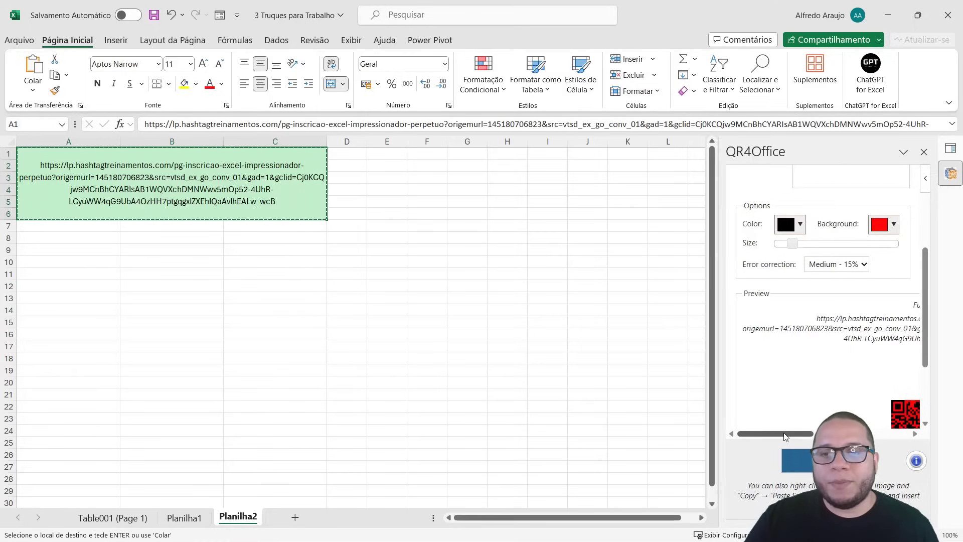
# - Make the QR code modules bright green
pyautogui.scroll(-2, 805, 402)
pyautogui.scroll(-2, 805, 396)
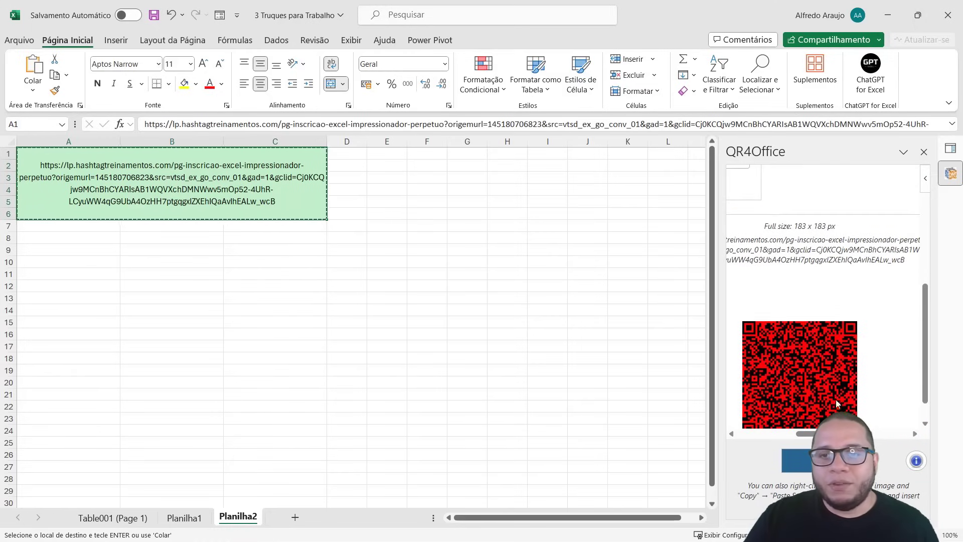
pyautogui.hscroll(-3, 770, 422)
pyautogui.scroll(3, 771, 421)
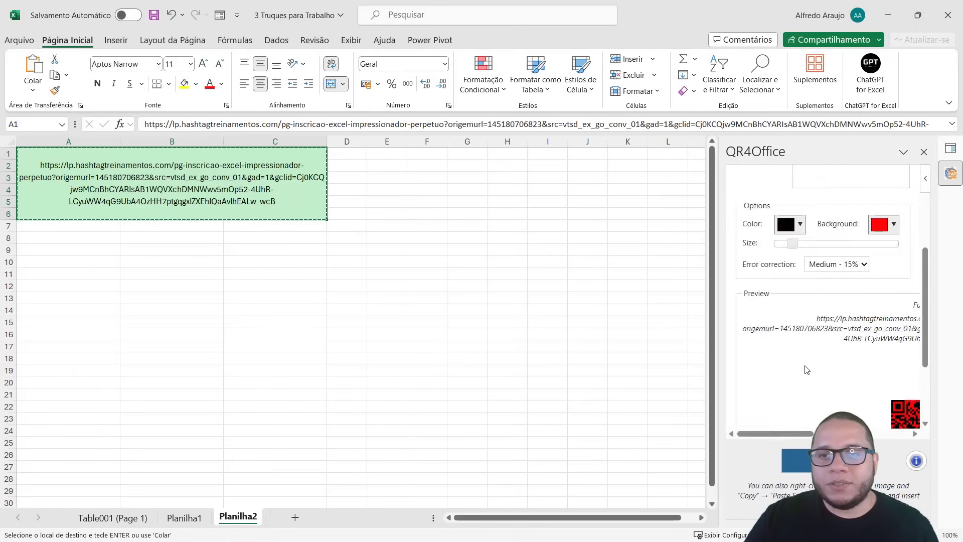
pyautogui.click(792, 224)
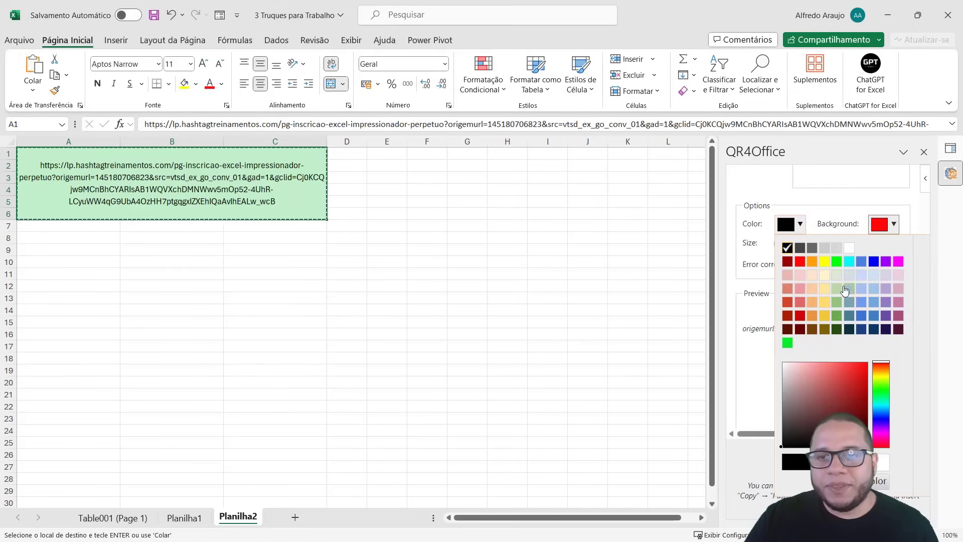
pyautogui.click(836, 262)
# - Reset the code colour to black and the background to white, then check the 183 x 183 px preview
pyautogui.scroll(-2, 806, 420)
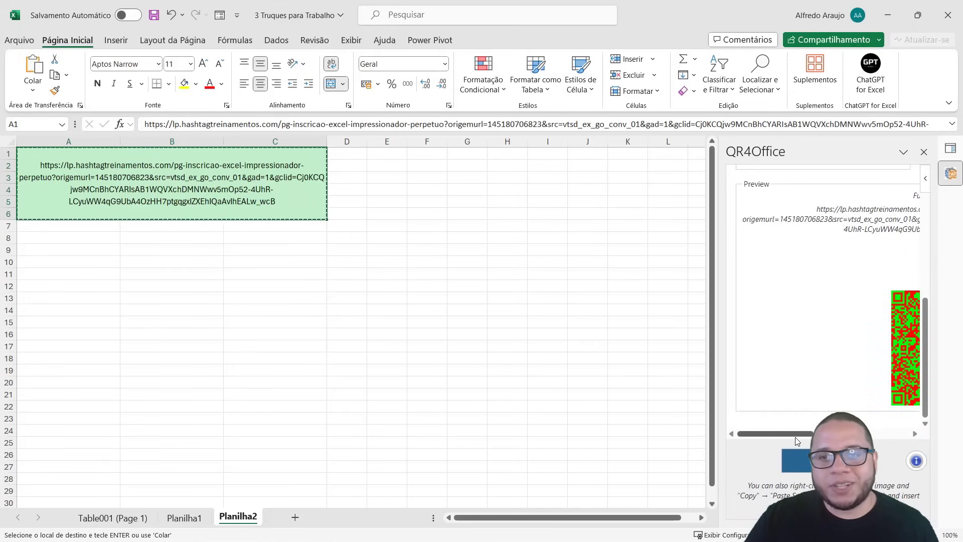
pyautogui.hscroll(5, 805, 420)
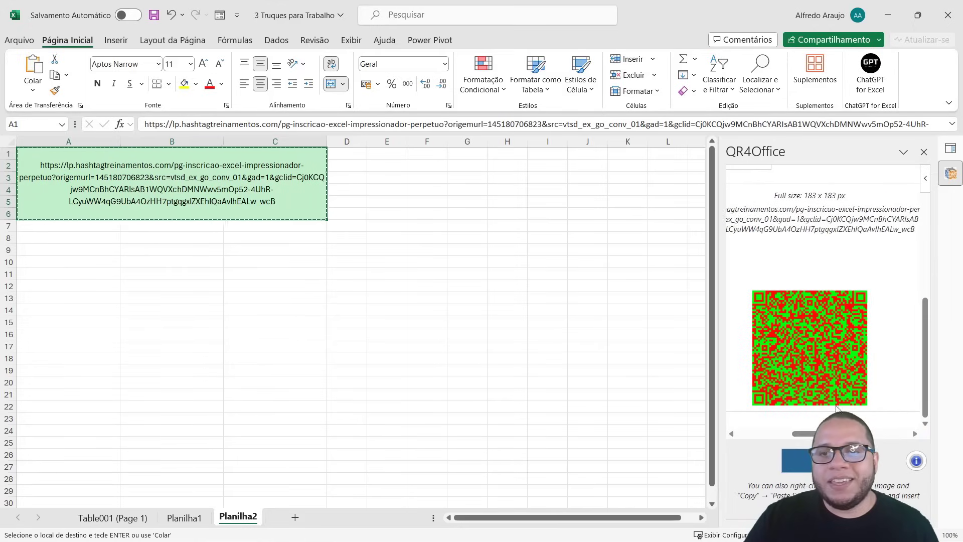
pyautogui.hscroll(-2, 766, 434)
pyautogui.hscroll(-2, 766, 434)
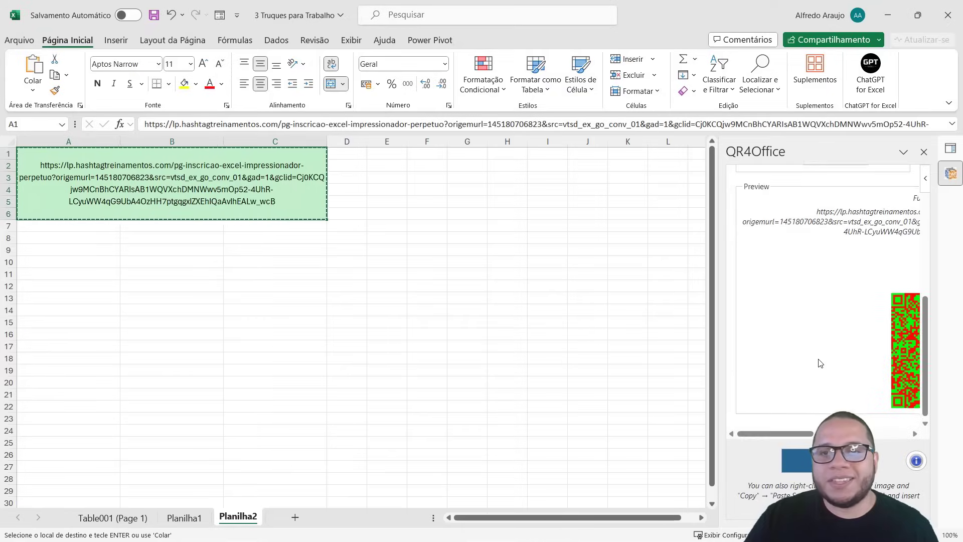
pyautogui.scroll(5, 810, 318)
pyautogui.click(793, 233)
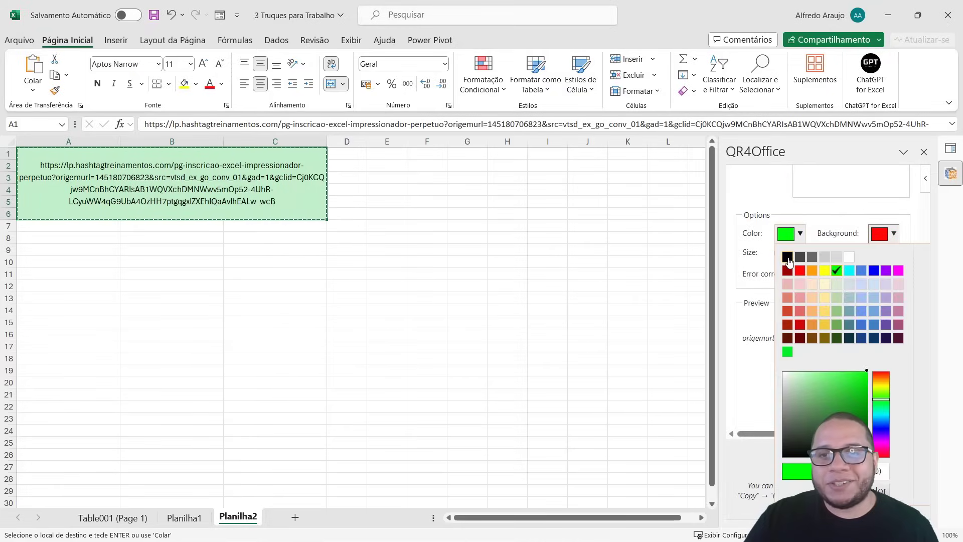
pyautogui.click(787, 257)
pyautogui.click(883, 233)
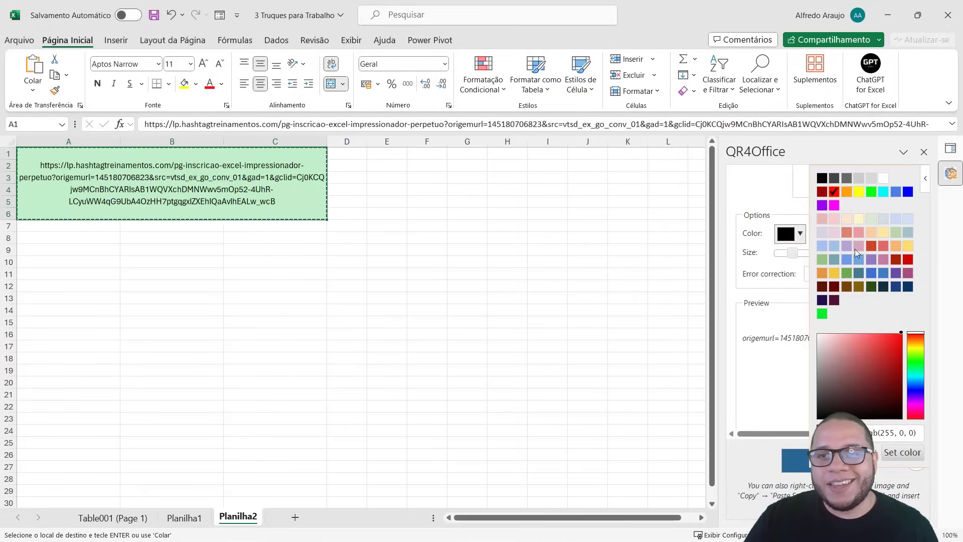
pyautogui.click(883, 178)
pyautogui.scroll(-2, 831, 404)
pyautogui.scroll(-3, 831, 404)
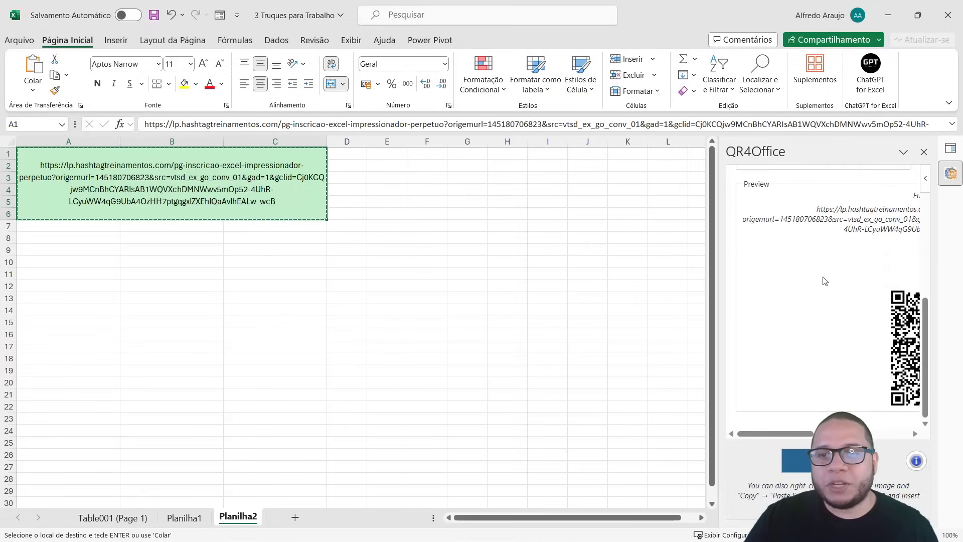
pyautogui.moveTo(782, 433); pyautogui.dragTo(835, 433)
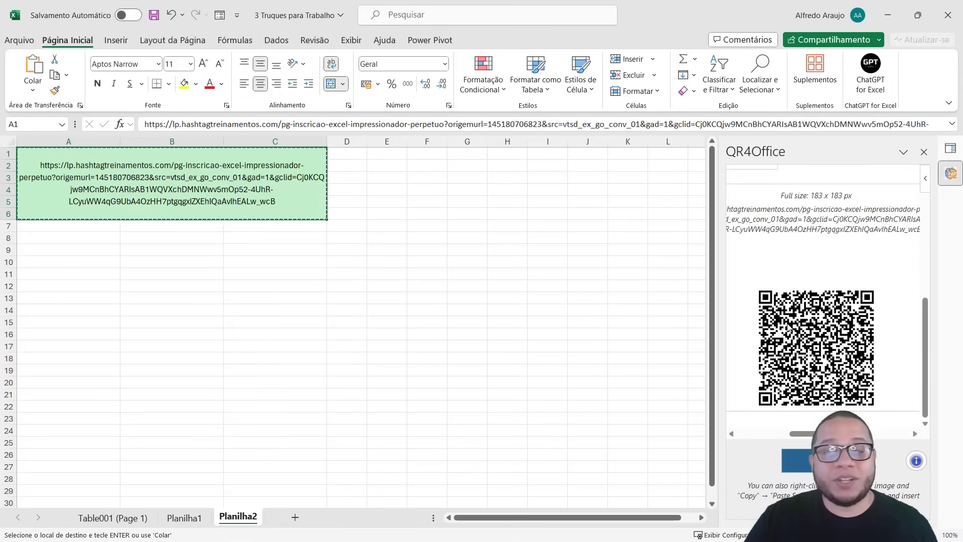
# - Insert the QR code image and drag it to columns F–H beside the URL
pyautogui.click(797, 460)
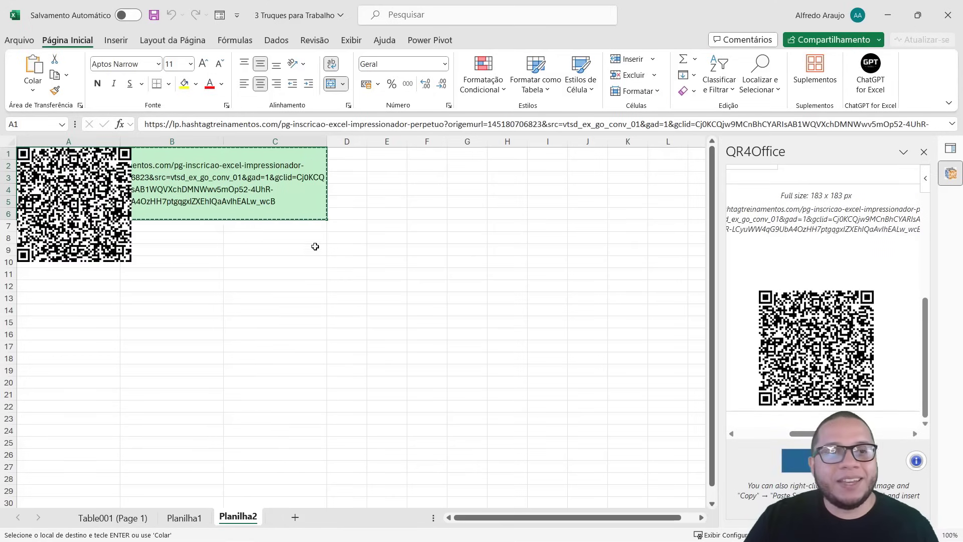
pyautogui.moveTo(121, 190)
pyautogui.mouseDown()
pyautogui.moveTo(454, 260)
pyautogui.moveTo(524, 221)
pyautogui.mouseUp()
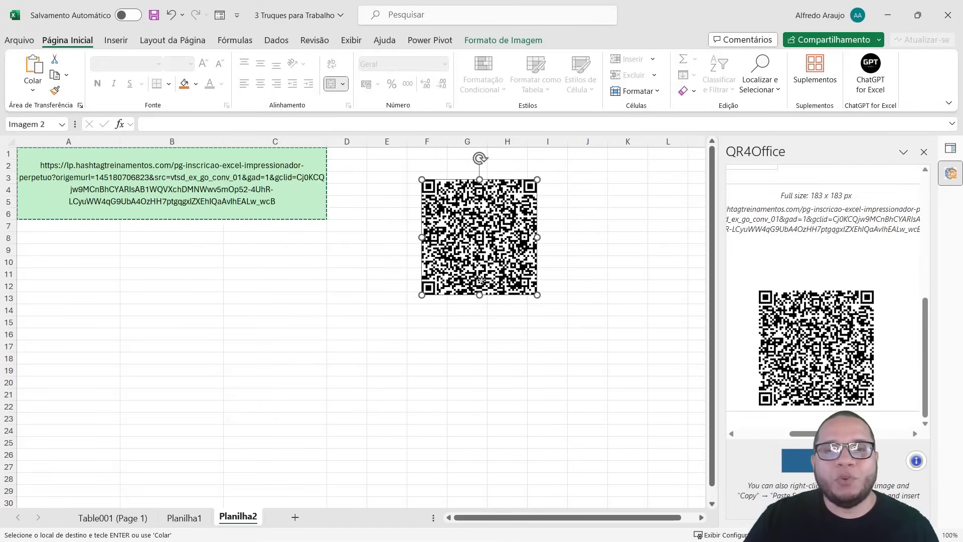
pyautogui.click(419, 333)
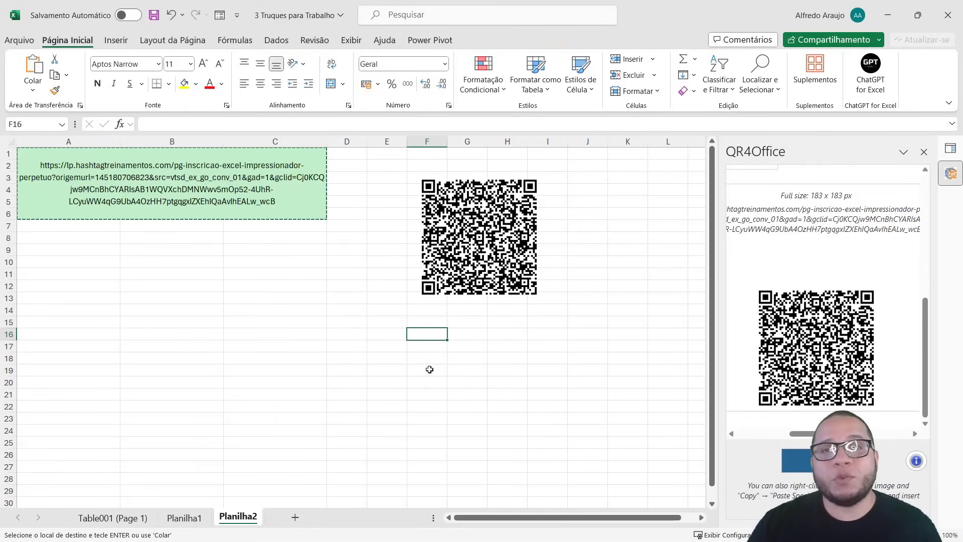